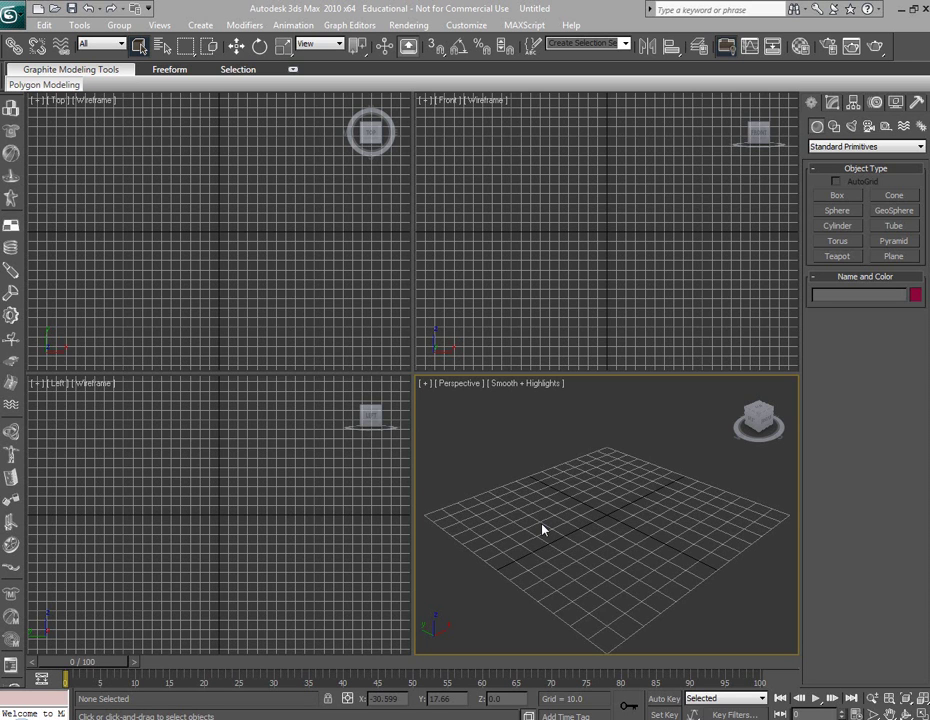
Step: Draw a plane in the Perspective view and scale it uniformly to 200%
{"action": "left_click", "coordinate": [893, 256]}
{"action": "left_click_drag", "start_coordinate": [606, 645], "coordinate": [604, 442]}
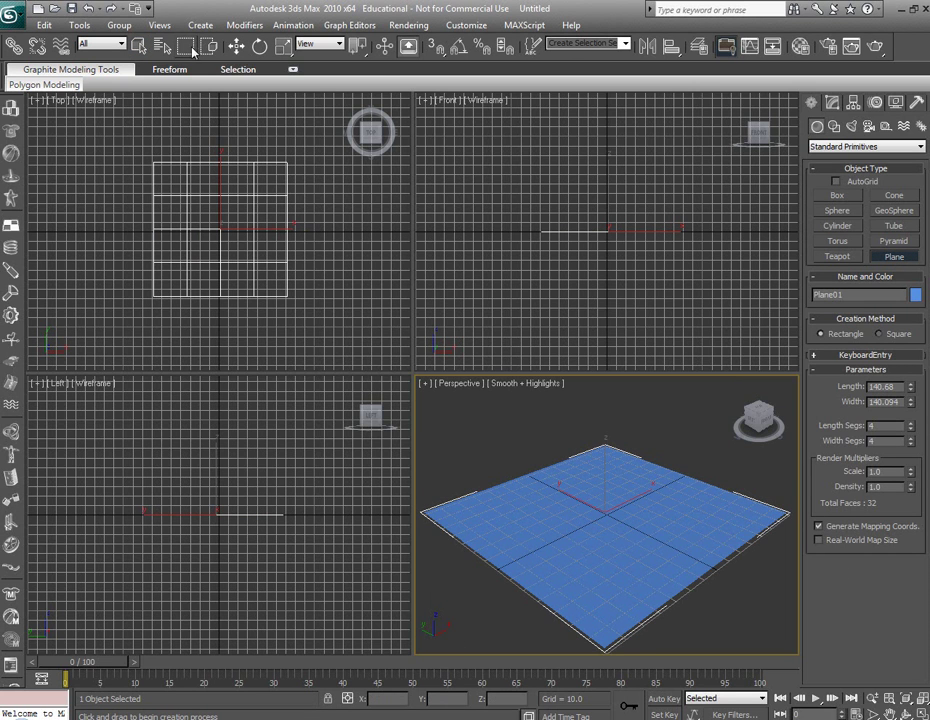
{"action": "left_click", "coordinate": [283, 48]}
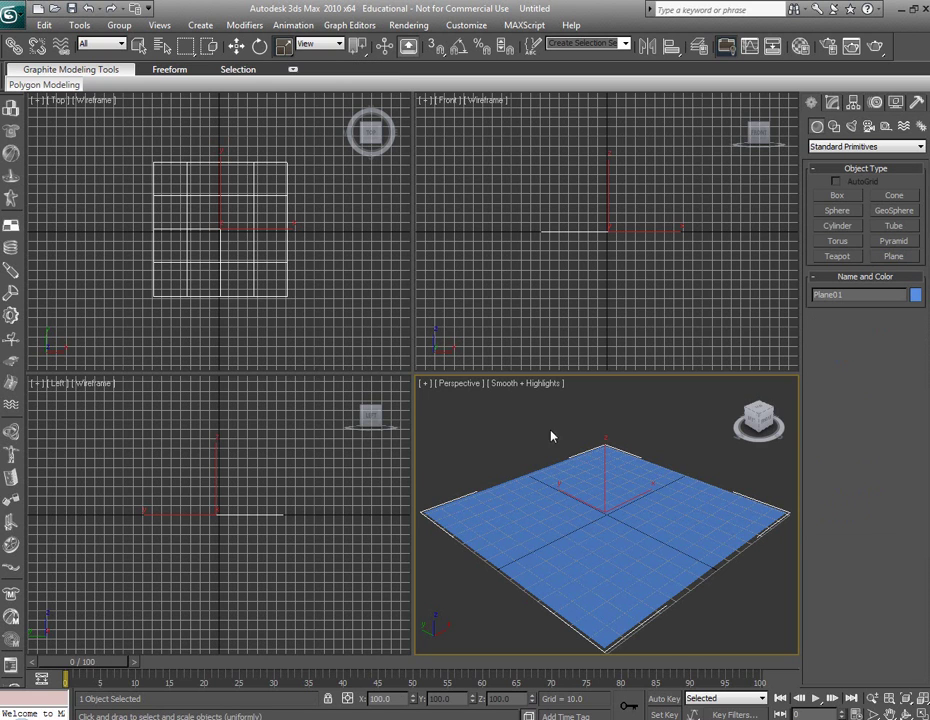
{"action": "double_click", "coordinate": [385, 698]}
{"action": "type", "text": "25"}
{"action": "type", "text": "00"}
{"action": "key", "text": "Return"}
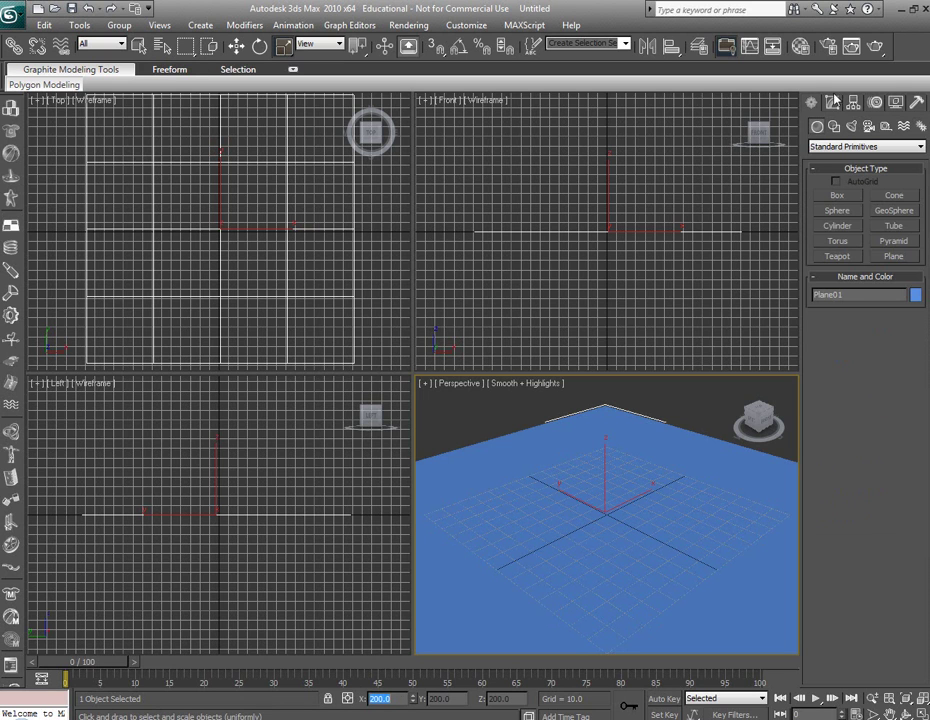
Step: Give the plane 15 length segments and 15 width segments
{"action": "left_click", "coordinate": [832, 103]}
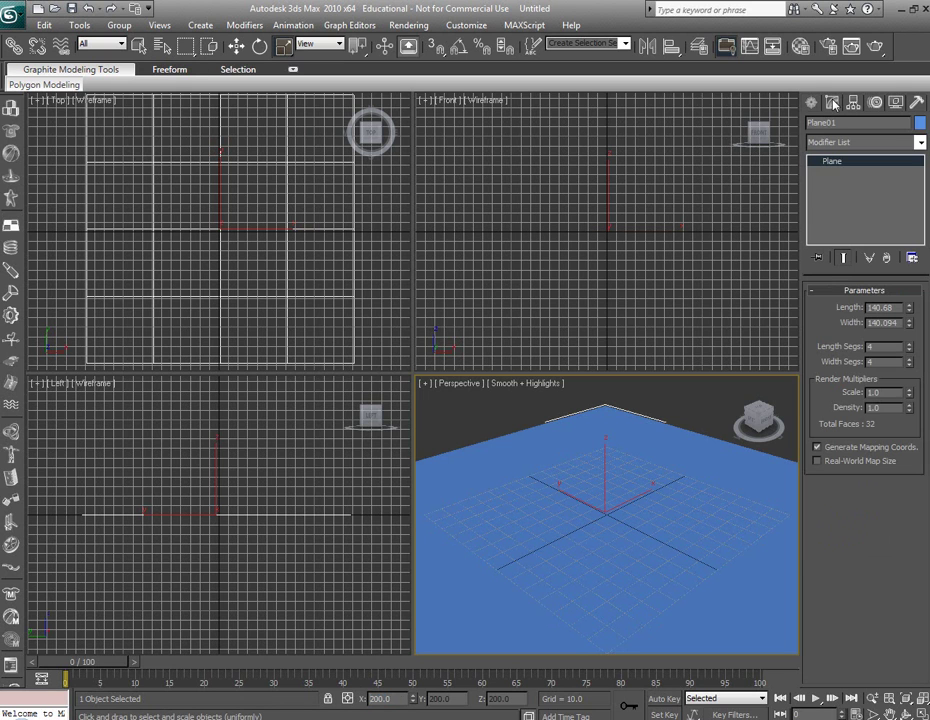
{"action": "left_click", "coordinate": [884, 346]}
{"action": "type", "text": "15"}
{"action": "key", "text": "Tab"}
{"action": "type", "text": "1"}
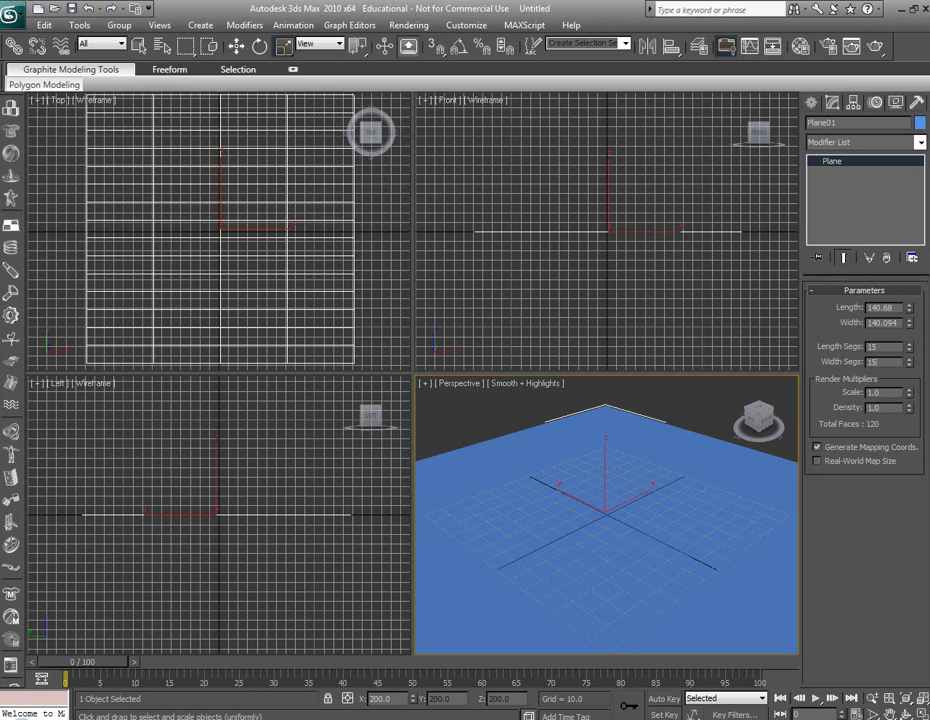
{"action": "type", "text": "5"}
{"action": "key", "text": "Return"}
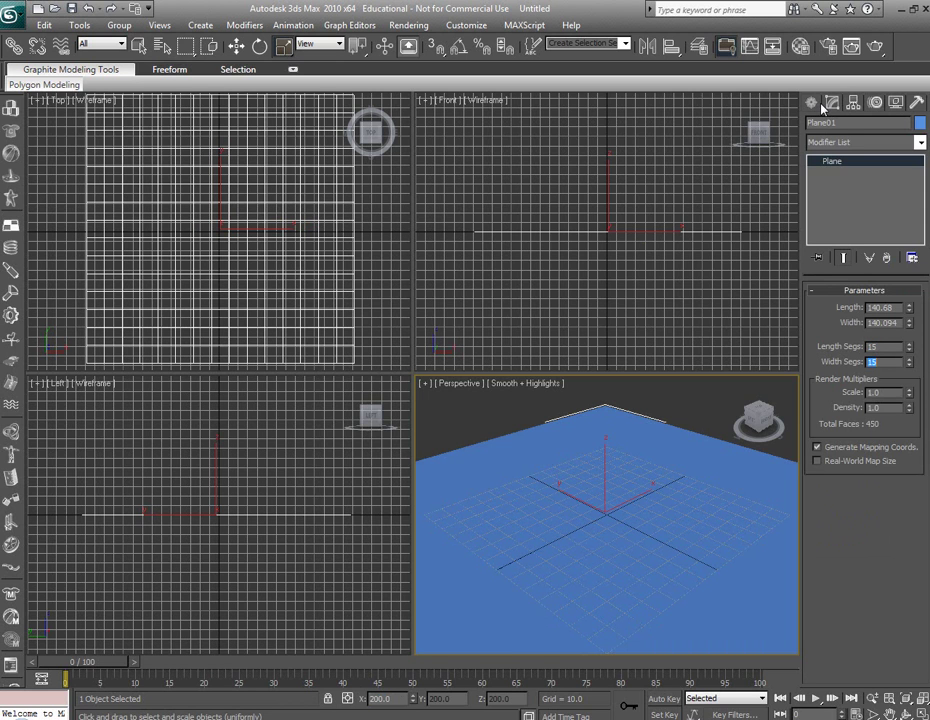
Step: Draw a bone chain from three points, left to right, across the plane's middle in the Top view
{"action": "left_click", "coordinate": [816, 104]}
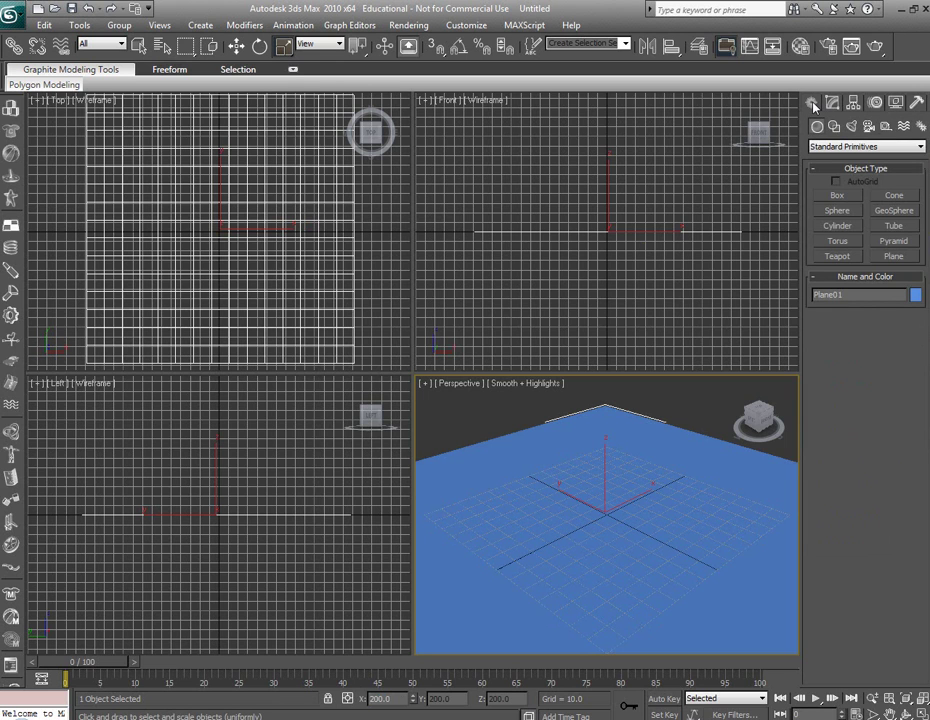
{"action": "left_click", "coordinate": [921, 128]}
{"action": "left_click", "coordinate": [836, 196]}
{"action": "scroll", "coordinate": [213, 214], "scroll_direction": "up", "scroll_amount": 6}
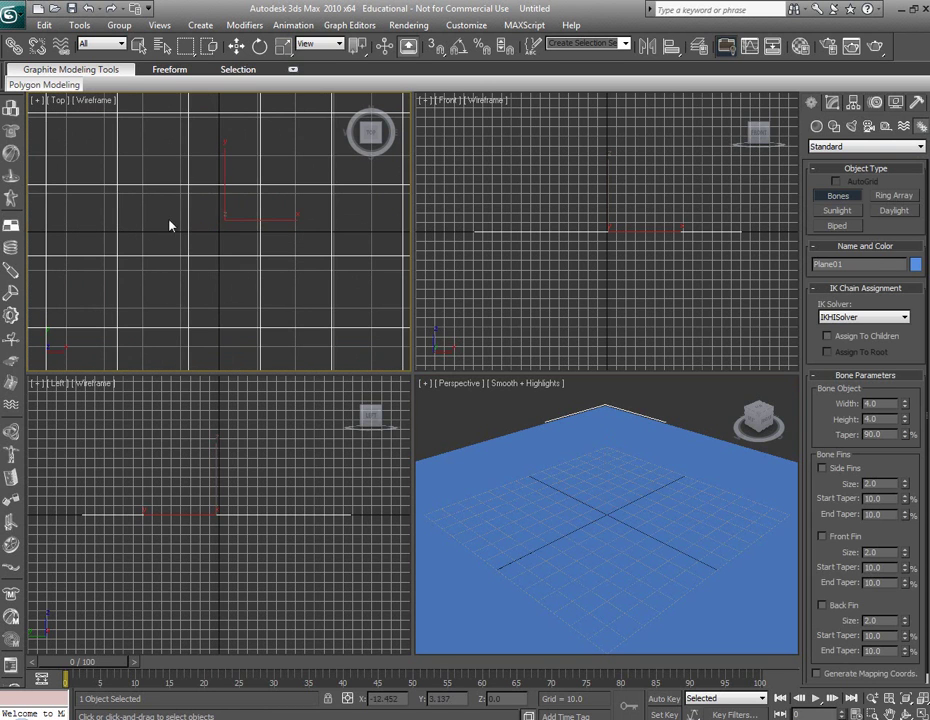
{"action": "left_click", "coordinate": [118, 256]}
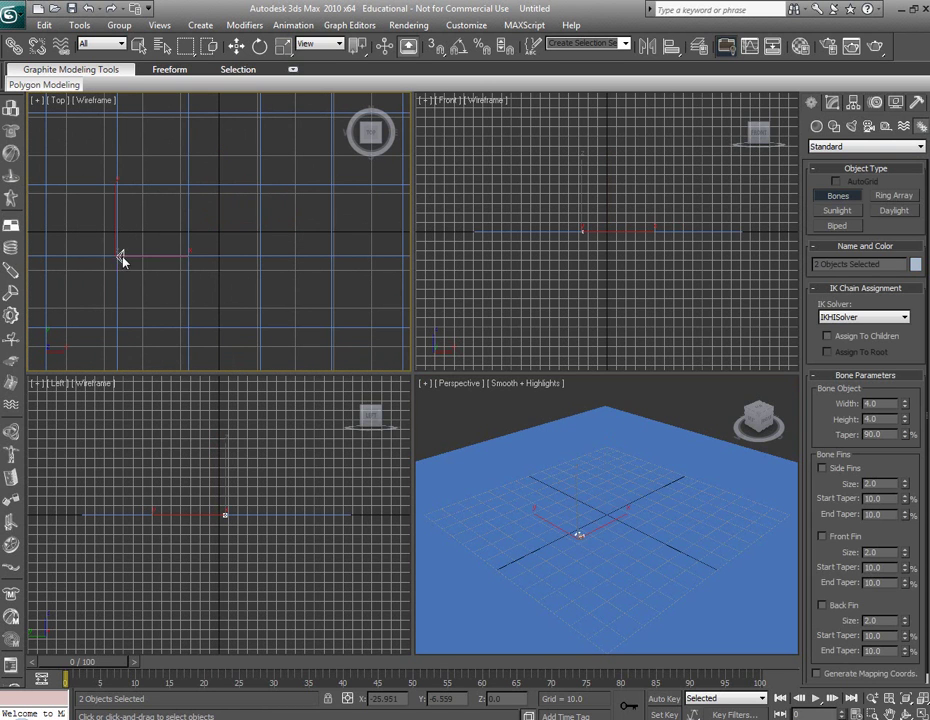
{"action": "left_click", "coordinate": [190, 258]}
{"action": "left_click", "coordinate": [266, 259]}
{"action": "right_click", "coordinate": [325, 264]}
{"action": "scroll", "coordinate": [253, 257], "scroll_direction": "down", "scroll_amount": 4}
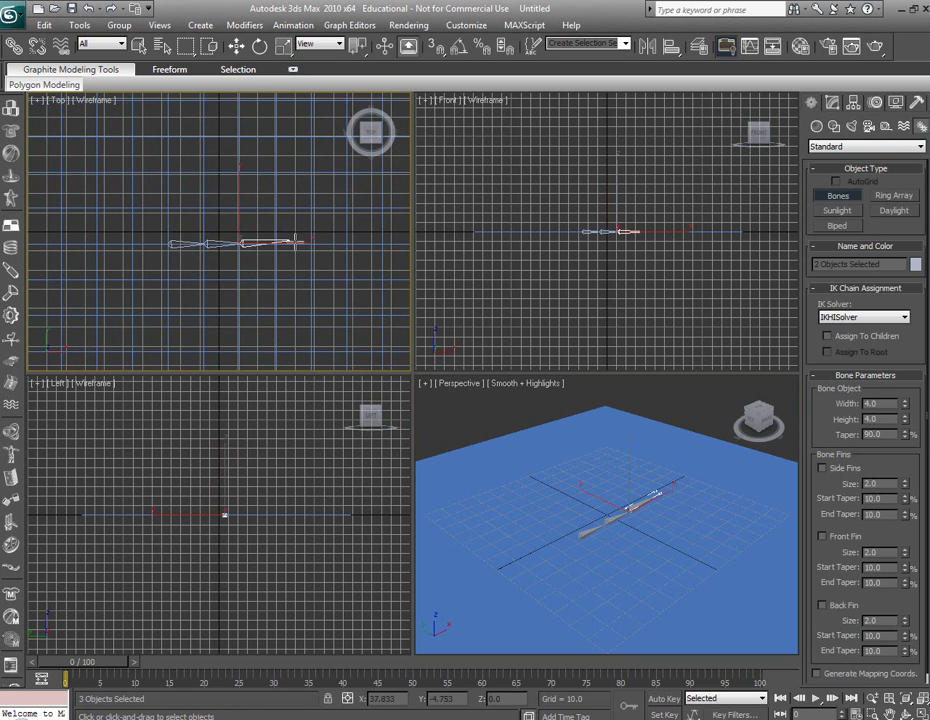
{"action": "left_click", "coordinate": [322, 255]}
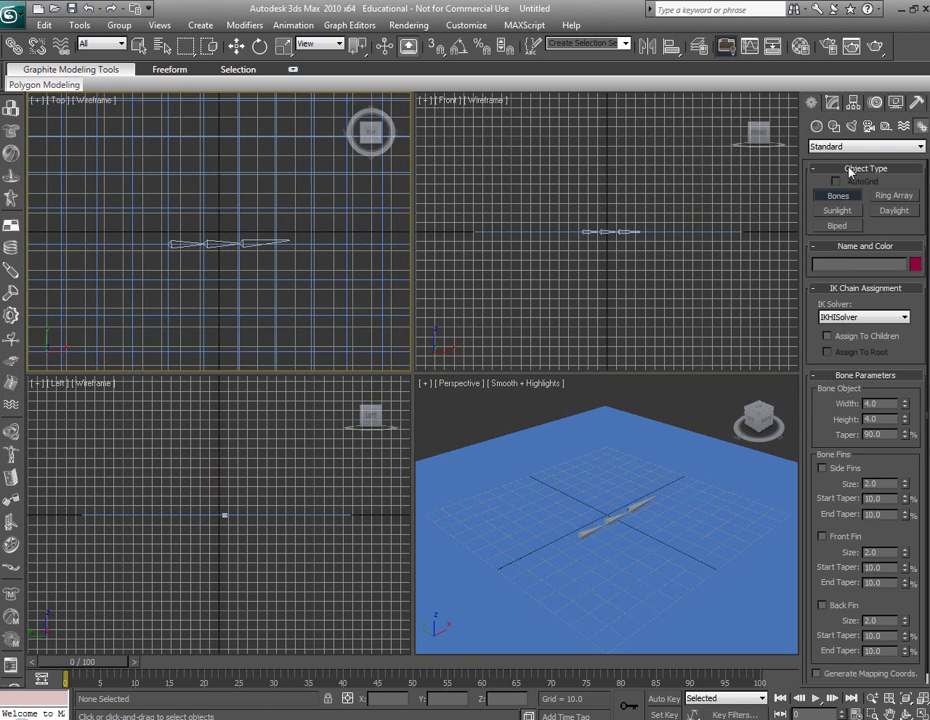
Step: Delete the extra end bone and rename the right-hand bone Cloth
{"action": "left_click", "coordinate": [833, 105]}
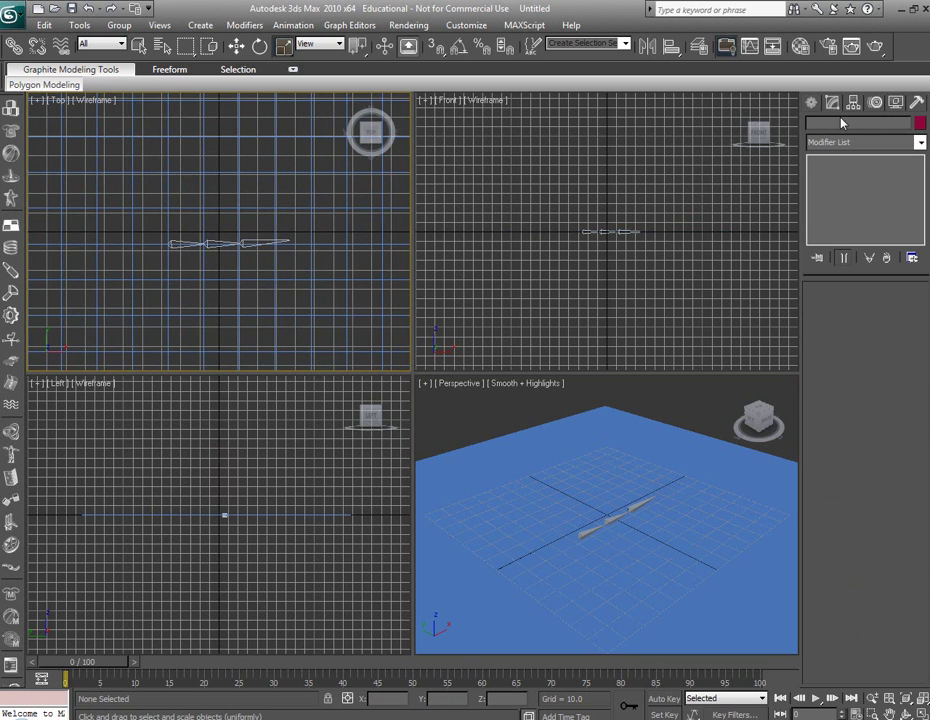
{"action": "left_click", "coordinate": [262, 243]}
{"action": "key", "text": "Delete"}
{"action": "left_click", "coordinate": [232, 245]}
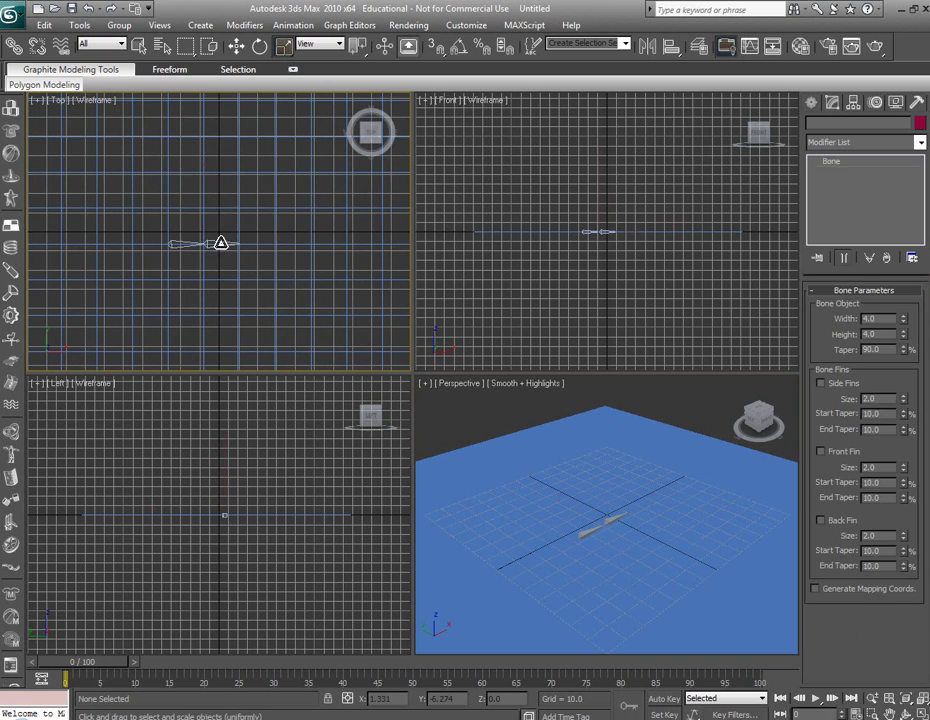
{"action": "left_click", "coordinate": [892, 120]}
{"action": "key", "text": "BackSpace"}
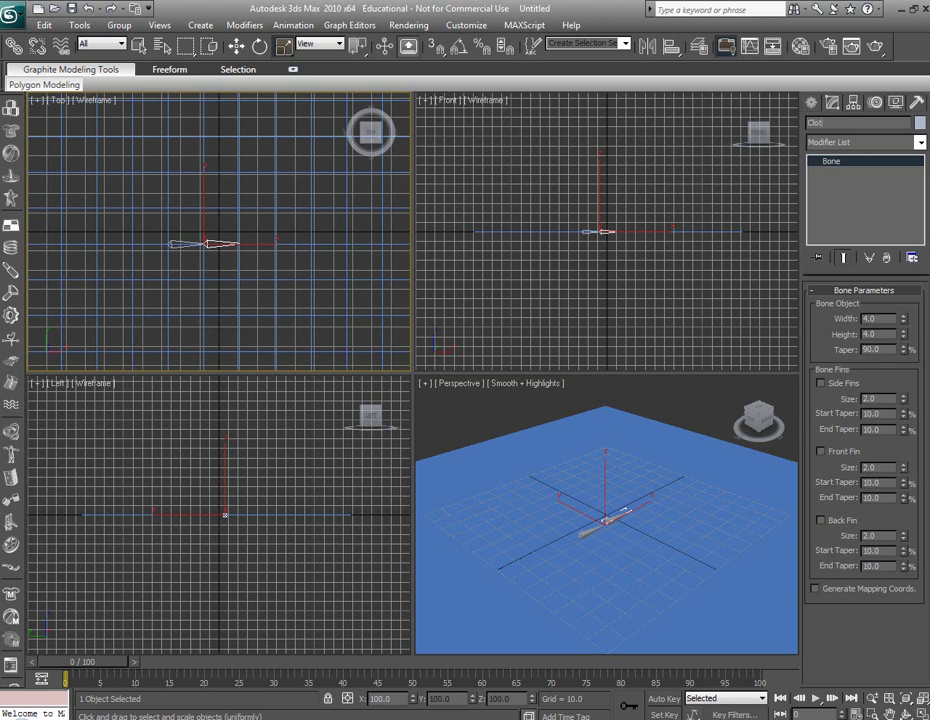
{"action": "type", "text": "Cloth"}
Step: Rename the left-hand bone Rigid
{"action": "left_click", "coordinate": [174, 243]}
{"action": "left_click", "coordinate": [860, 122]}
{"action": "type", "text": "Rigid"}
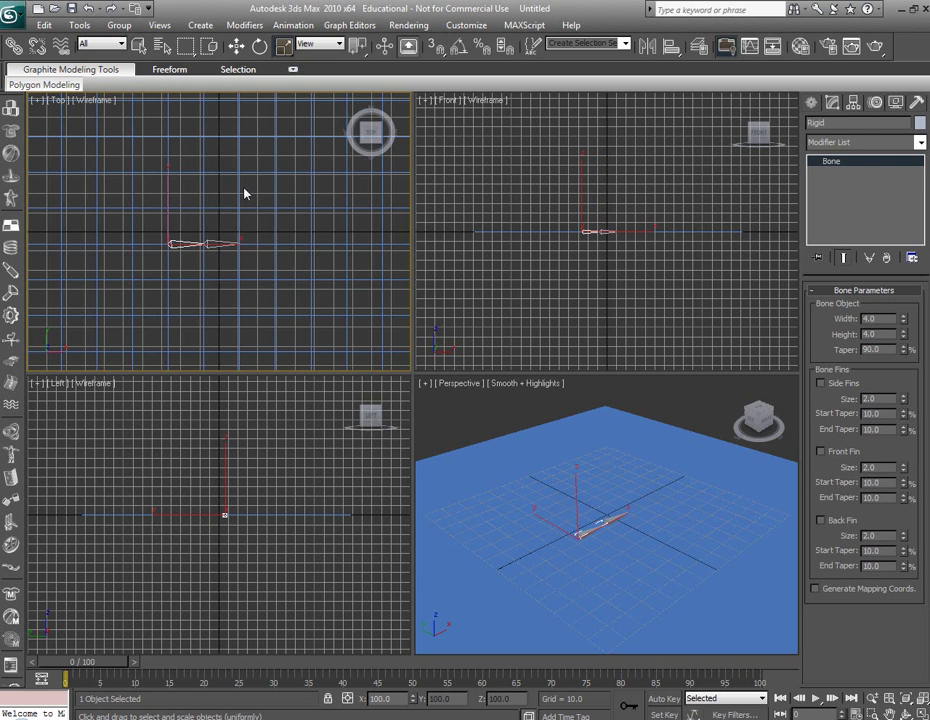
{"action": "scroll", "coordinate": [290, 256], "scroll_direction": "down", "scroll_amount": 5}
{"action": "scroll", "coordinate": [218, 234], "scroll_direction": "up", "scroll_amount": 5}
{"action": "scroll", "coordinate": [197, 259], "scroll_direction": "up", "scroll_amount": 2}
{"action": "scroll", "coordinate": [183, 244], "scroll_direction": "down", "scroll_amount": 4}
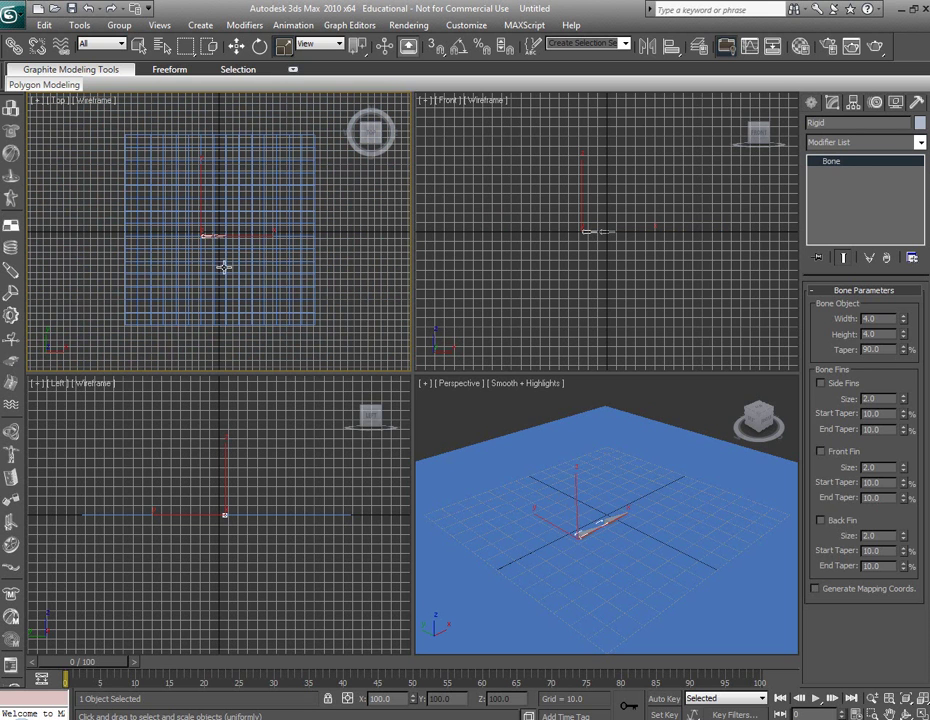
{"action": "scroll", "coordinate": [222, 258], "scroll_direction": "up", "scroll_amount": 4}
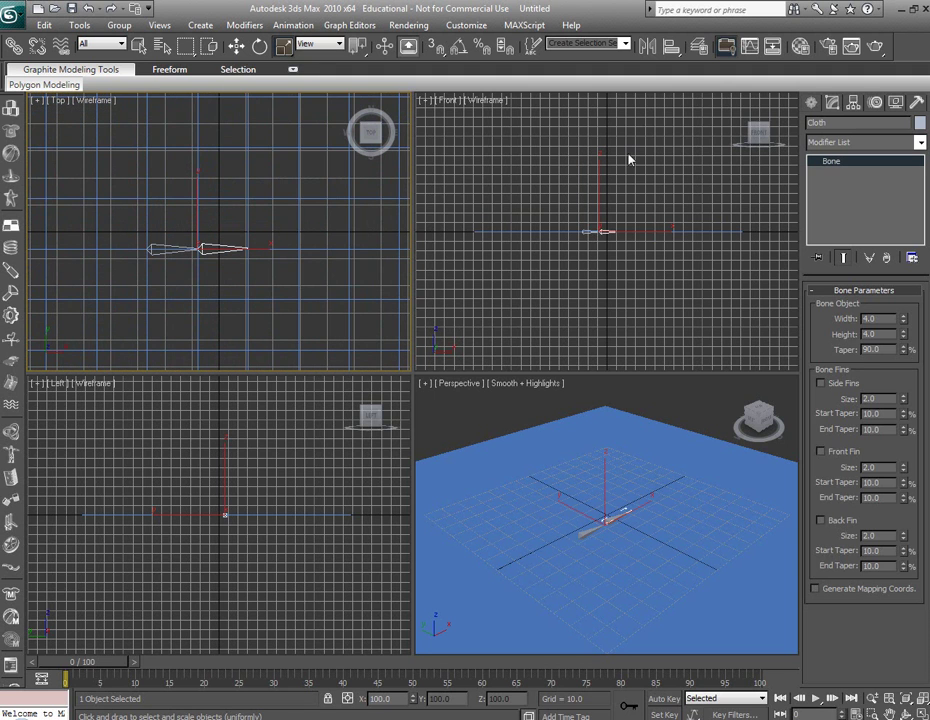
{"action": "scroll", "coordinate": [212, 253], "scroll_direction": "down", "scroll_amount": 5}
{"action": "scroll", "coordinate": [212, 253], "scroll_direction": "up", "scroll_amount": 5}
Step: Apply a Skin modifier to Plane01 and turn on Edit Envelopes
{"action": "left_click", "coordinate": [316, 184]}
{"action": "left_click", "coordinate": [920, 143]}
{"action": "left_click", "coordinate": [835, 104]}
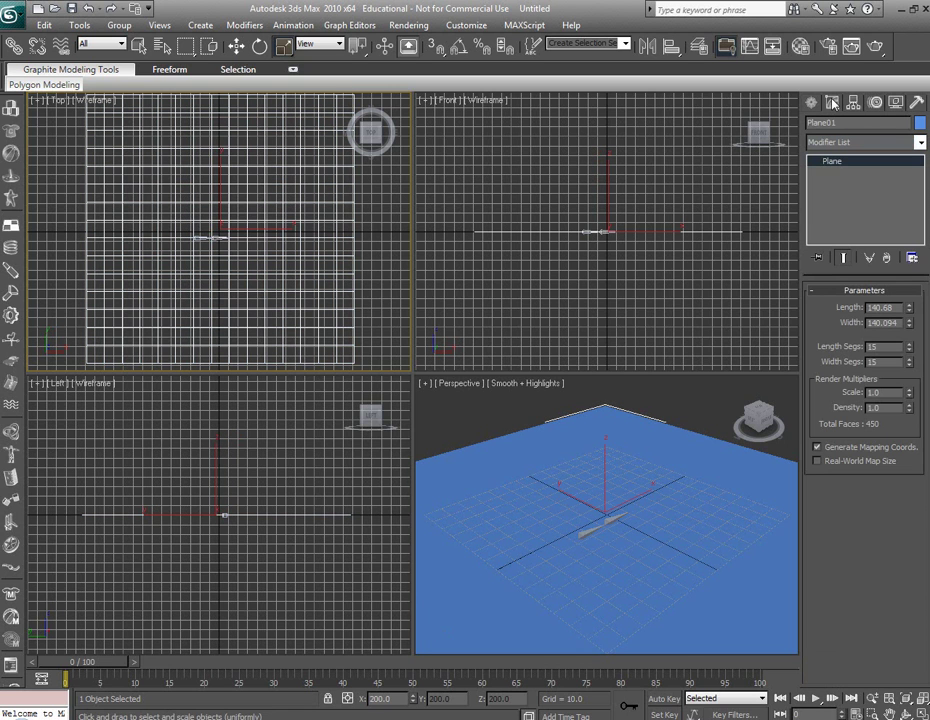
{"action": "left_click", "coordinate": [920, 143]}
{"action": "left_click_drag", "start_coordinate": [923, 162], "coordinate": [923, 400]}
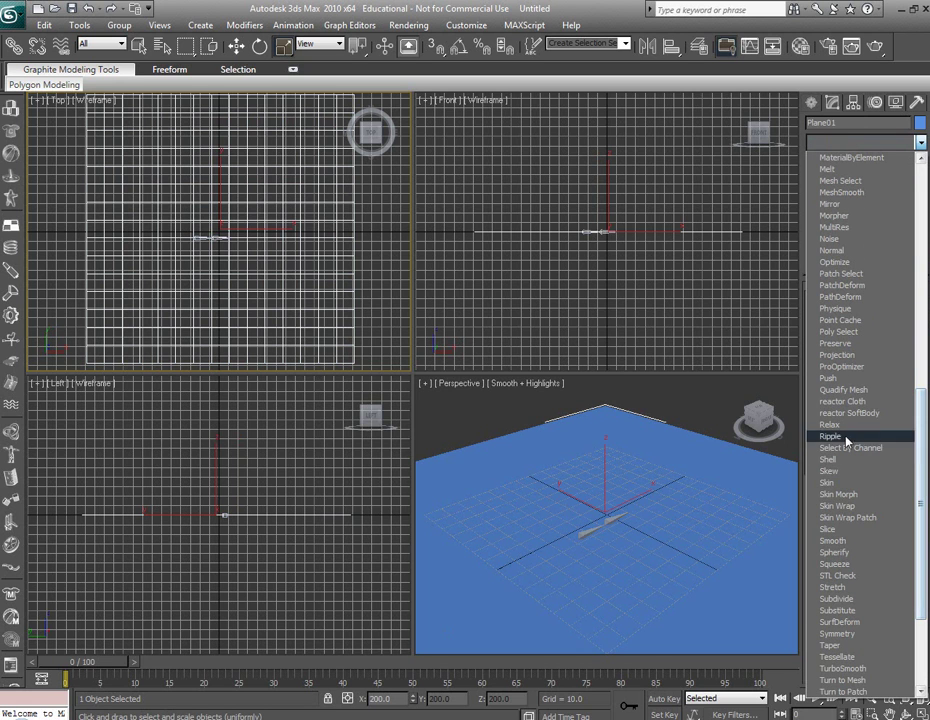
{"action": "left_click", "coordinate": [838, 482]}
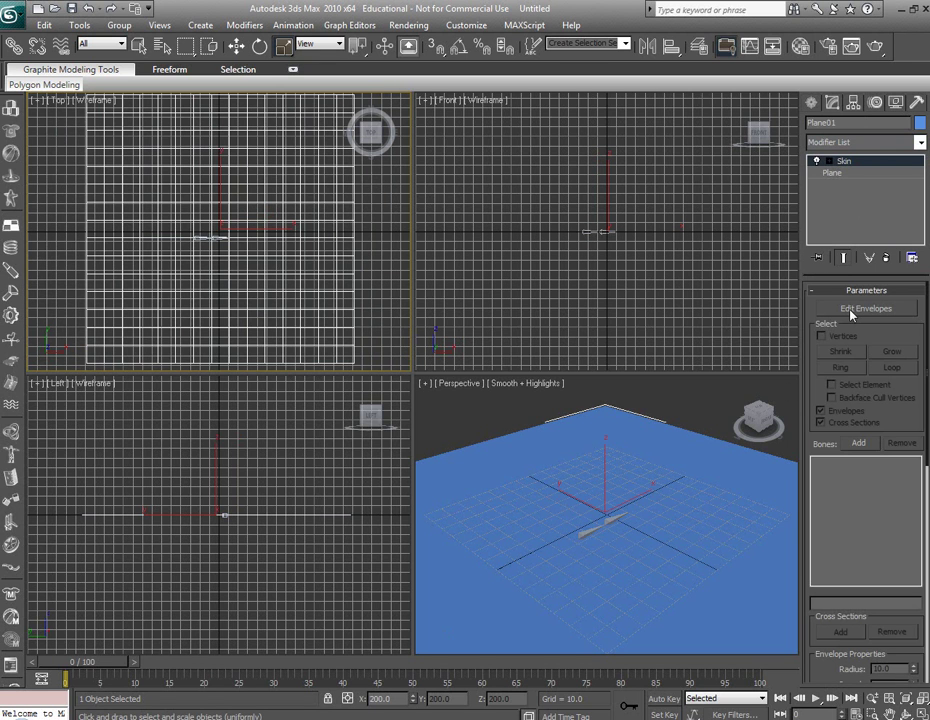
{"action": "left_click", "coordinate": [851, 310]}
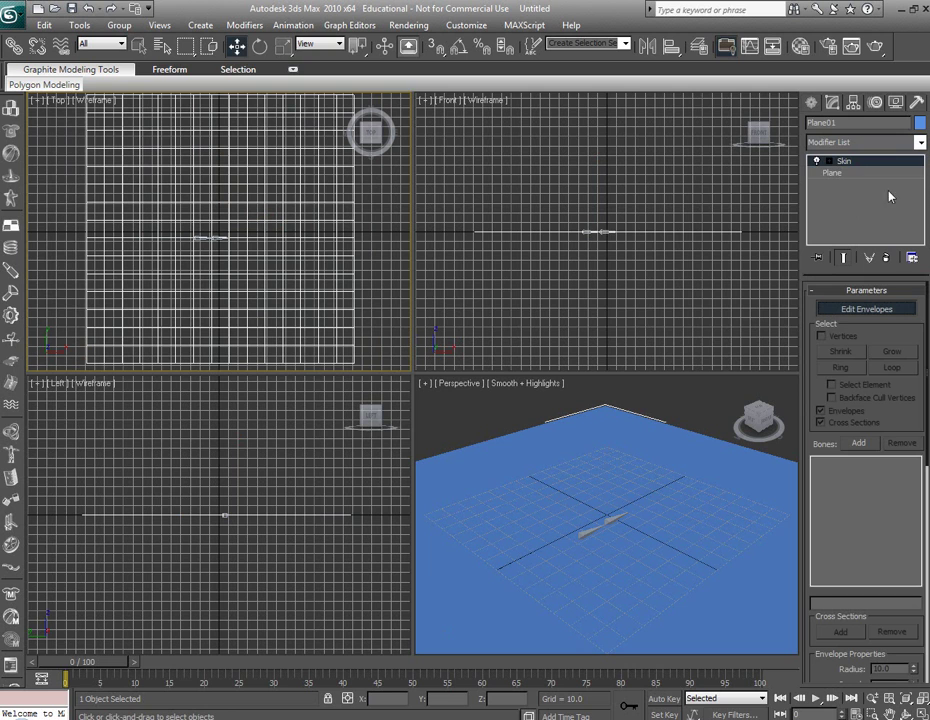
{"action": "left_click", "coordinate": [829, 161]}
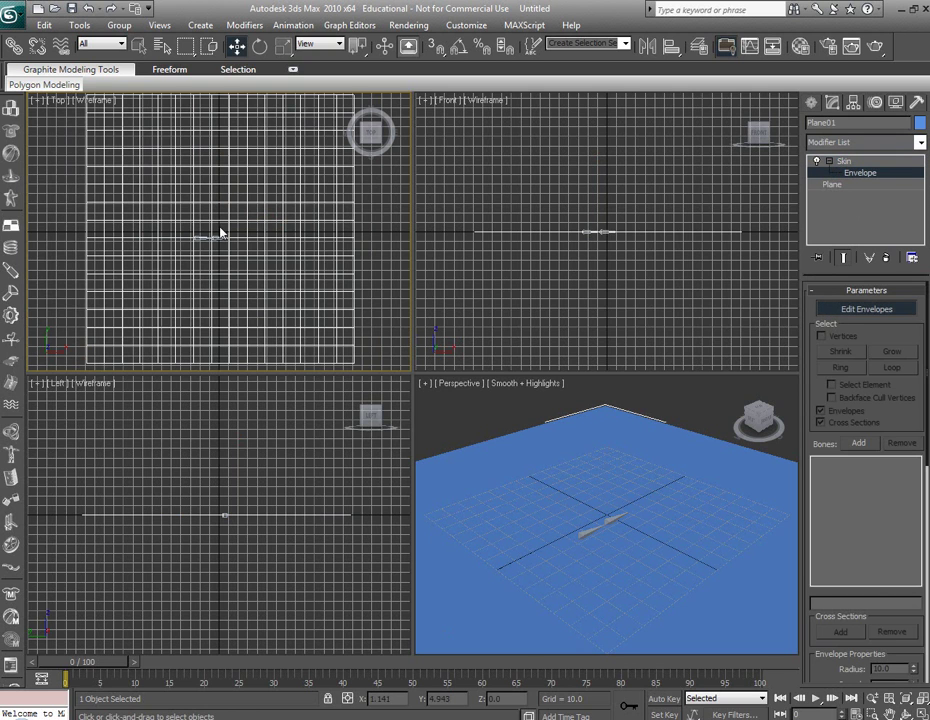
{"action": "scroll", "coordinate": [220, 232], "scroll_direction": "up", "scroll_amount": 5}
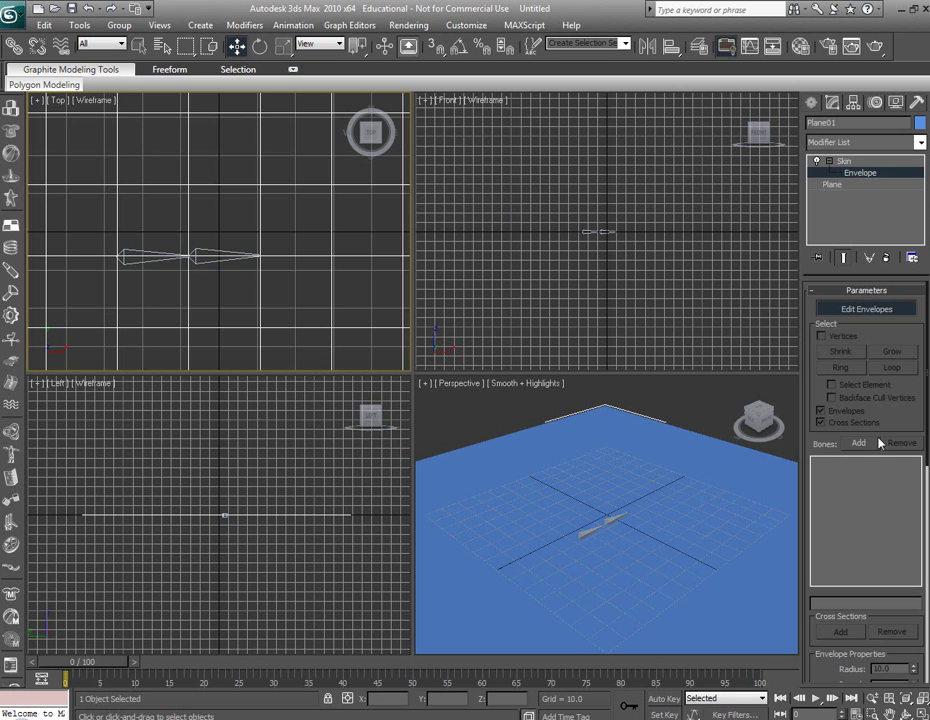
Step: Add the Cloth and Rigid bones to the Skin bone list through the Select Bones dialog
{"action": "left_click", "coordinate": [868, 444]}
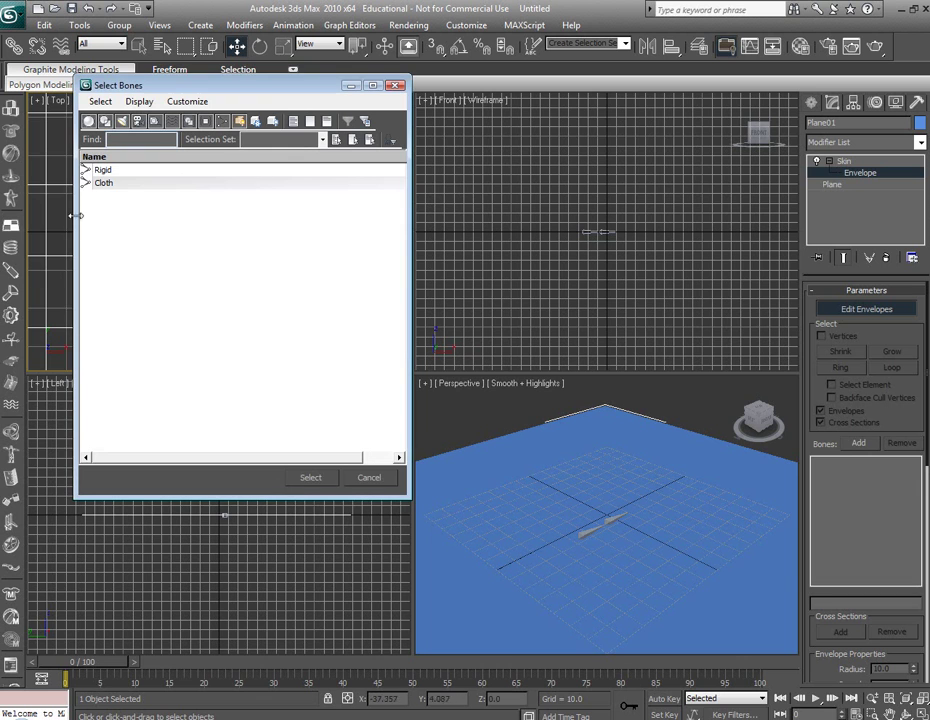
{"action": "left_click", "coordinate": [105, 182]}
{"action": "left_click", "coordinate": [103, 170], "text": "ctrl"}
{"action": "left_click", "coordinate": [312, 478]}
{"action": "left_click", "coordinate": [819, 465]}
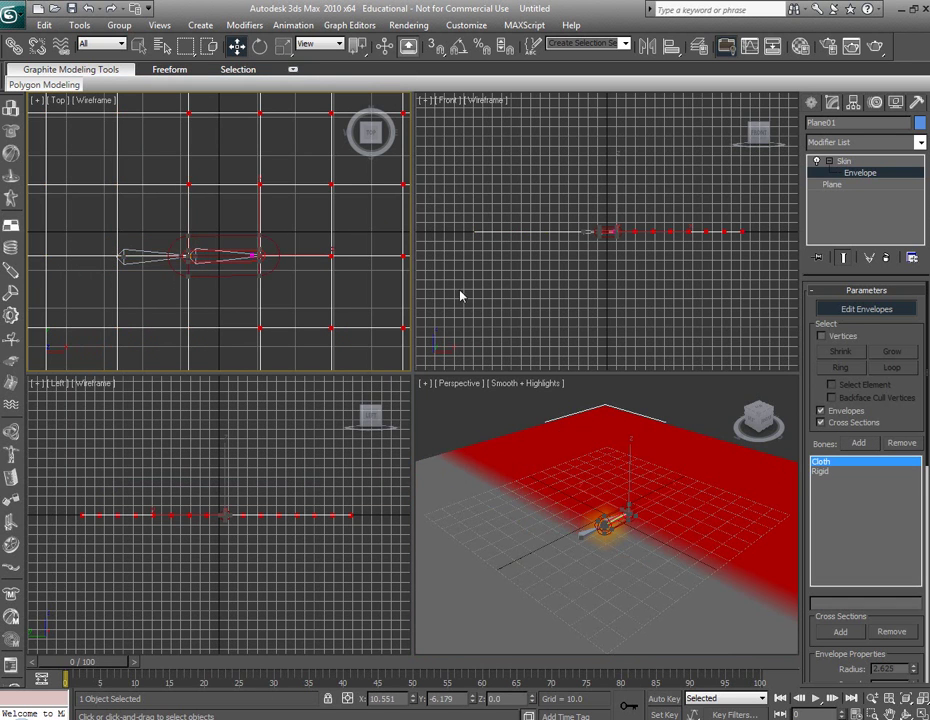
{"action": "scroll", "coordinate": [332, 235], "scroll_direction": "down", "scroll_amount": 3}
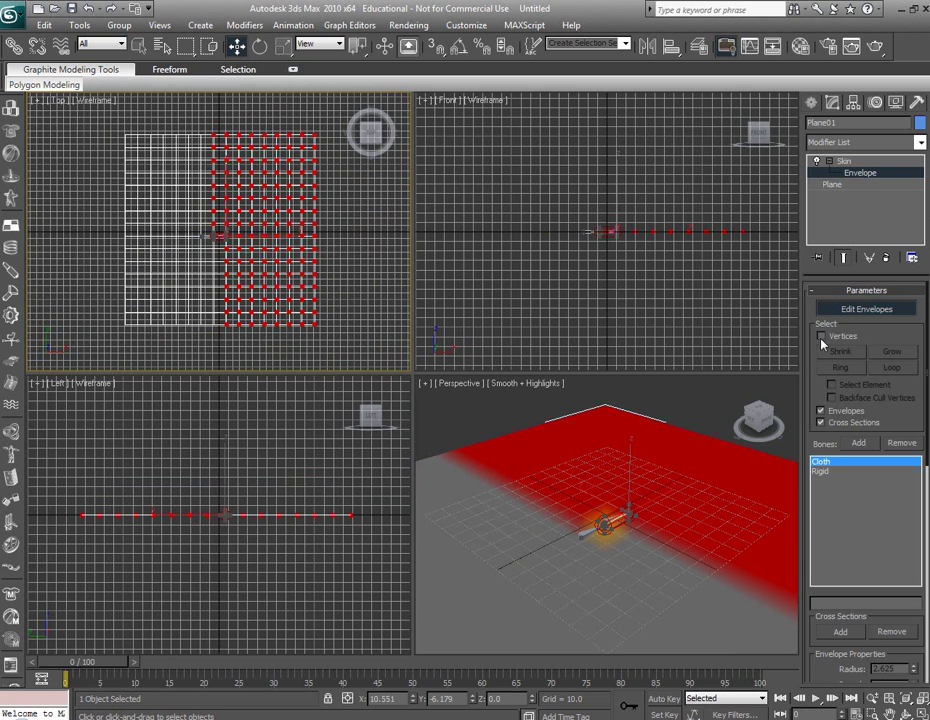
Step: Select every vertex below the top row and weight them 1.0 to Cloth with the Weight Tool
{"action": "left_click", "coordinate": [821, 337]}
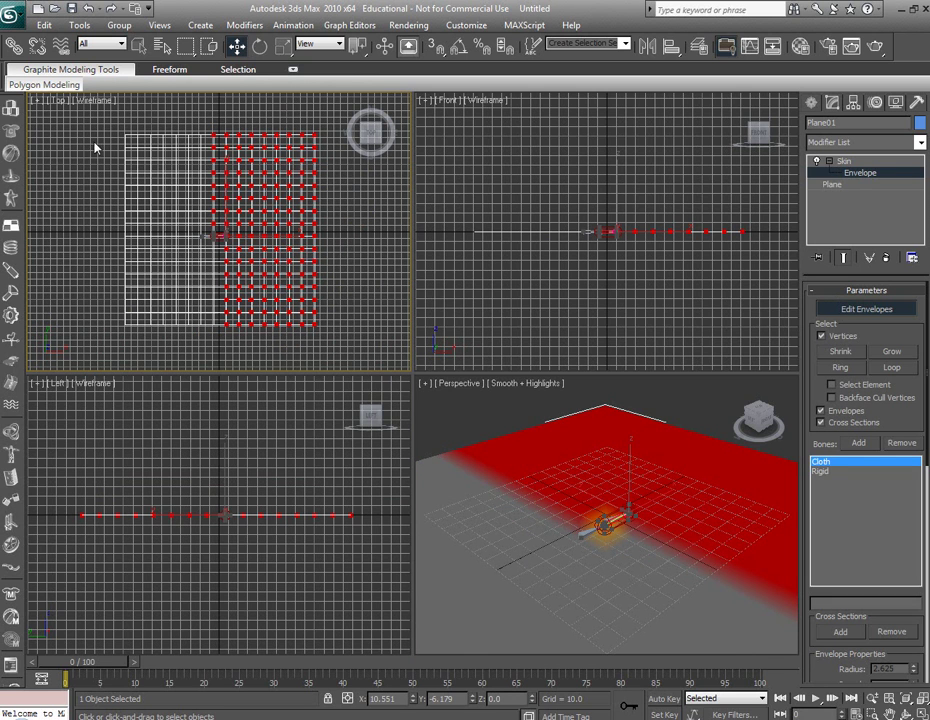
{"action": "left_click_drag", "start_coordinate": [97, 148], "coordinate": [361, 357]}
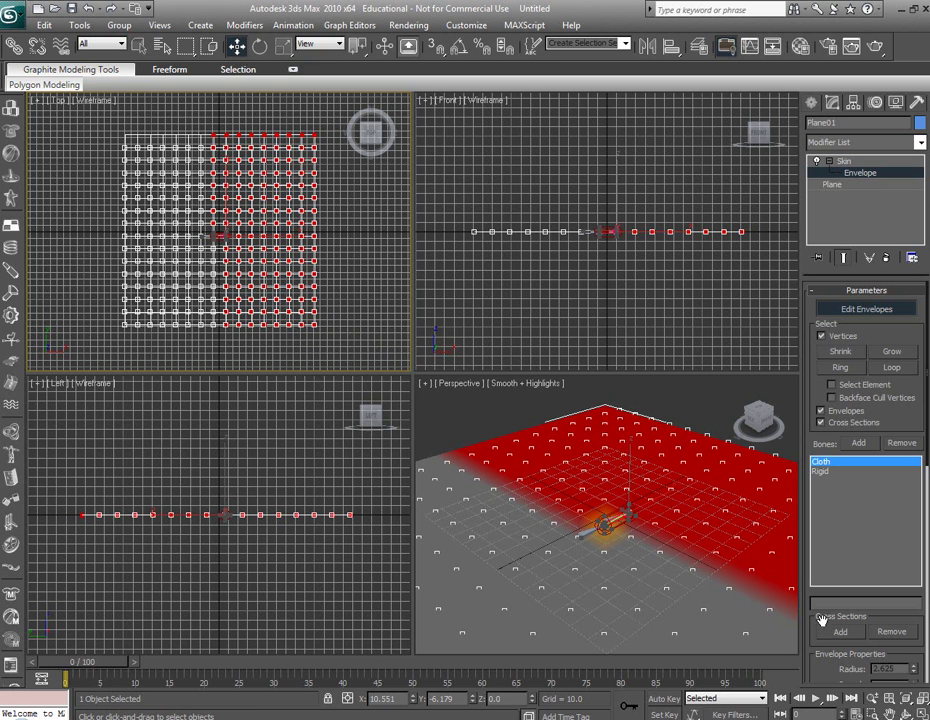
{"action": "left_click_drag", "start_coordinate": [820, 617], "coordinate": [816, 282]}
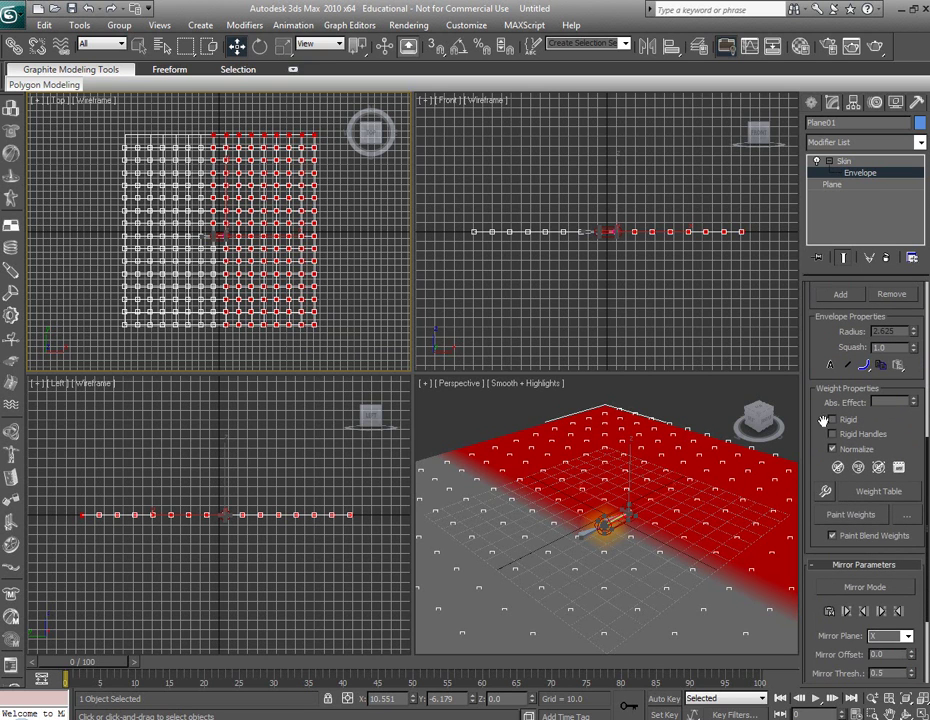
{"action": "left_click", "coordinate": [826, 491]}
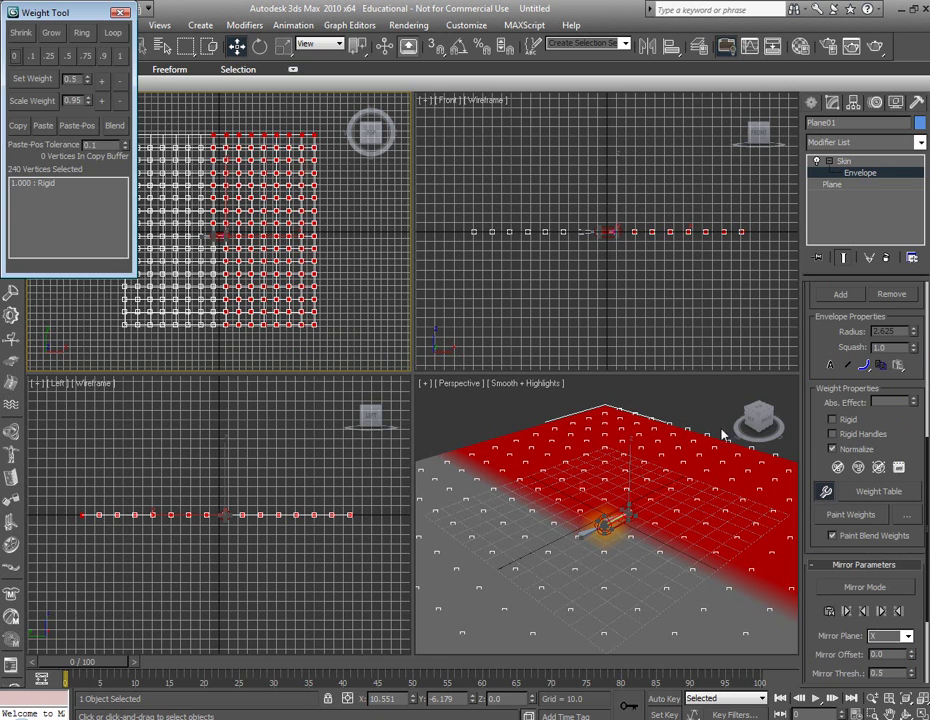
{"action": "left_click", "coordinate": [121, 57]}
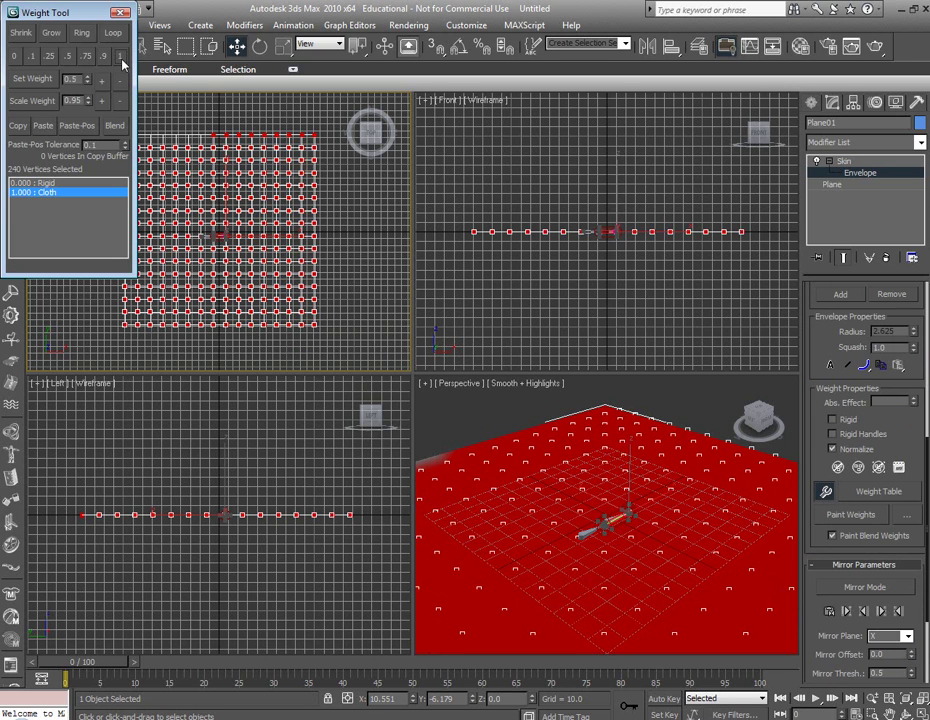
{"action": "left_click_drag", "start_coordinate": [55, 13], "coordinate": [235, 122]}
{"action": "left_click", "coordinate": [298, 123]}
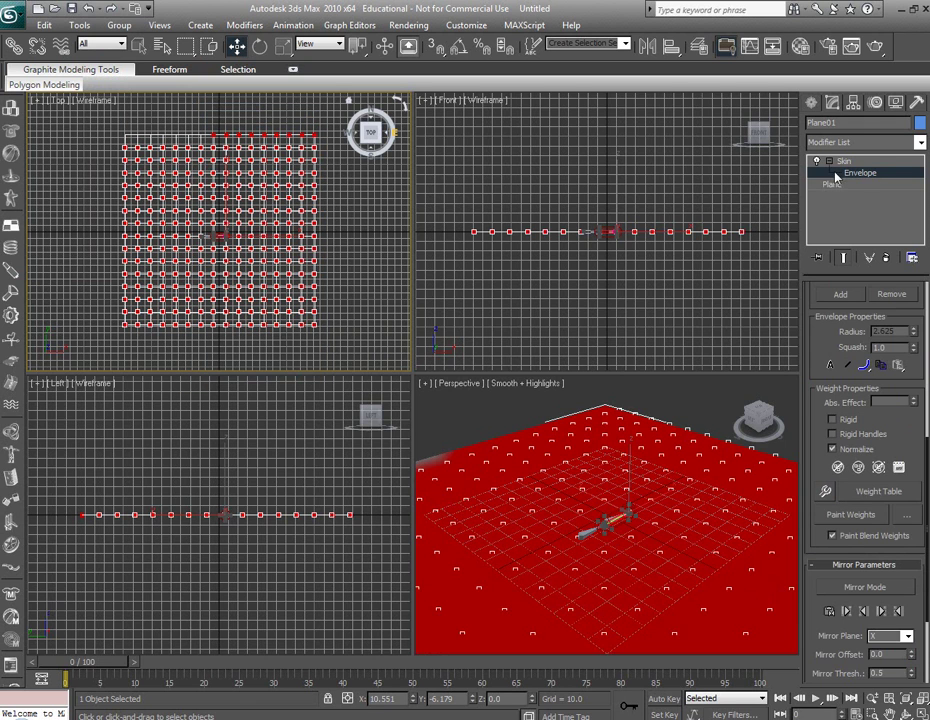
Step: With the Rigid bone active, weight the top row of 16 vertices 1.0 in the Weight Tool
{"action": "scroll", "coordinate": [860, 470], "scroll_direction": "up", "scroll_amount": 5}
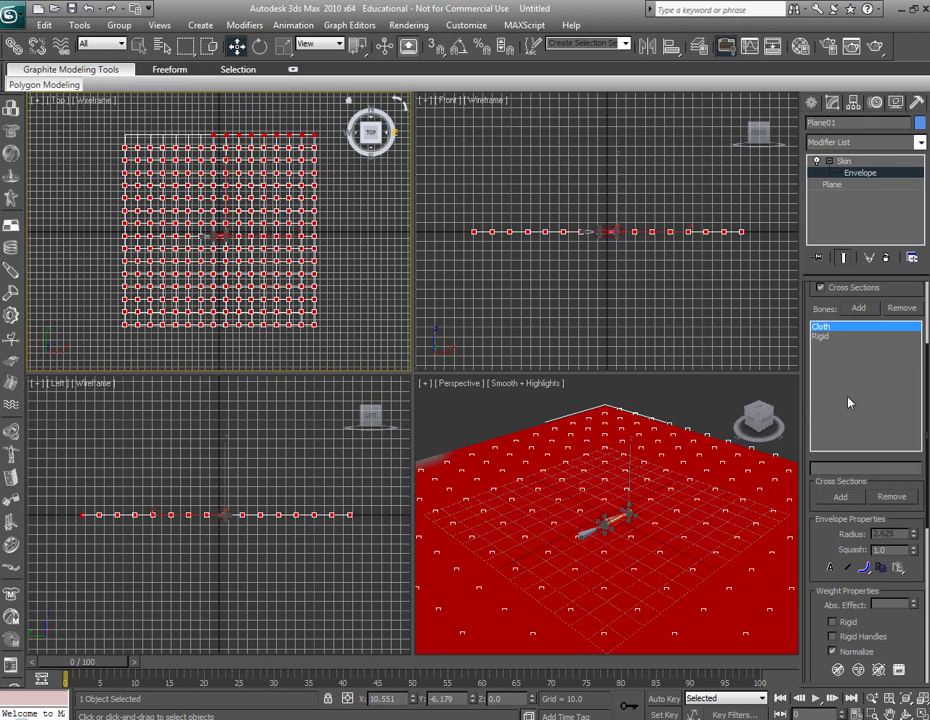
{"action": "left_click", "coordinate": [826, 338]}
{"action": "left_click_drag", "start_coordinate": [101, 118], "coordinate": [329, 144]}
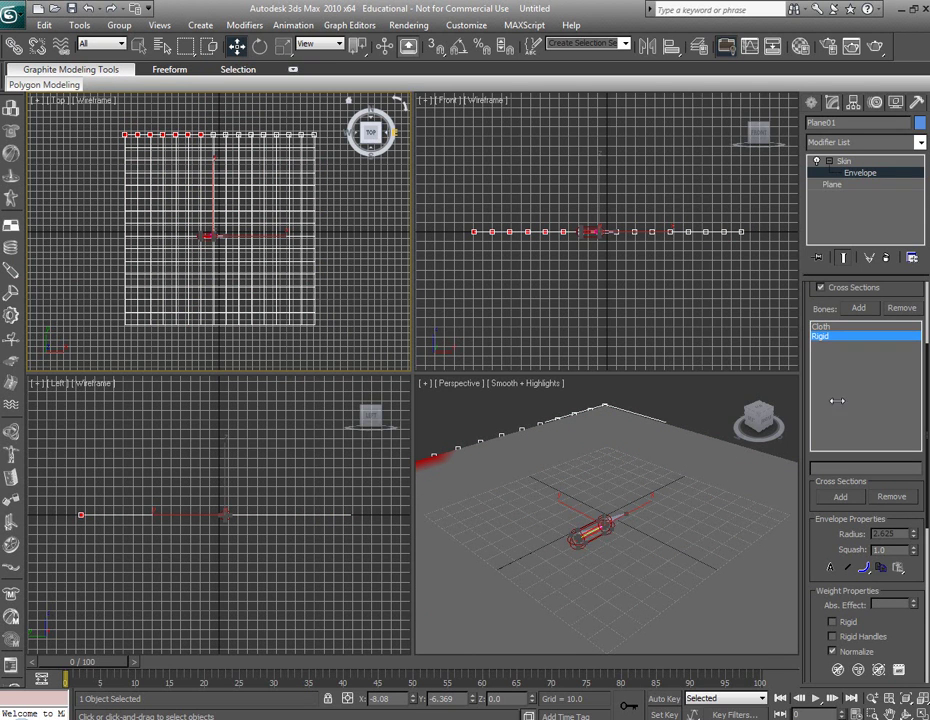
{"action": "scroll", "coordinate": [812, 523], "scroll_direction": "down", "scroll_amount": 5}
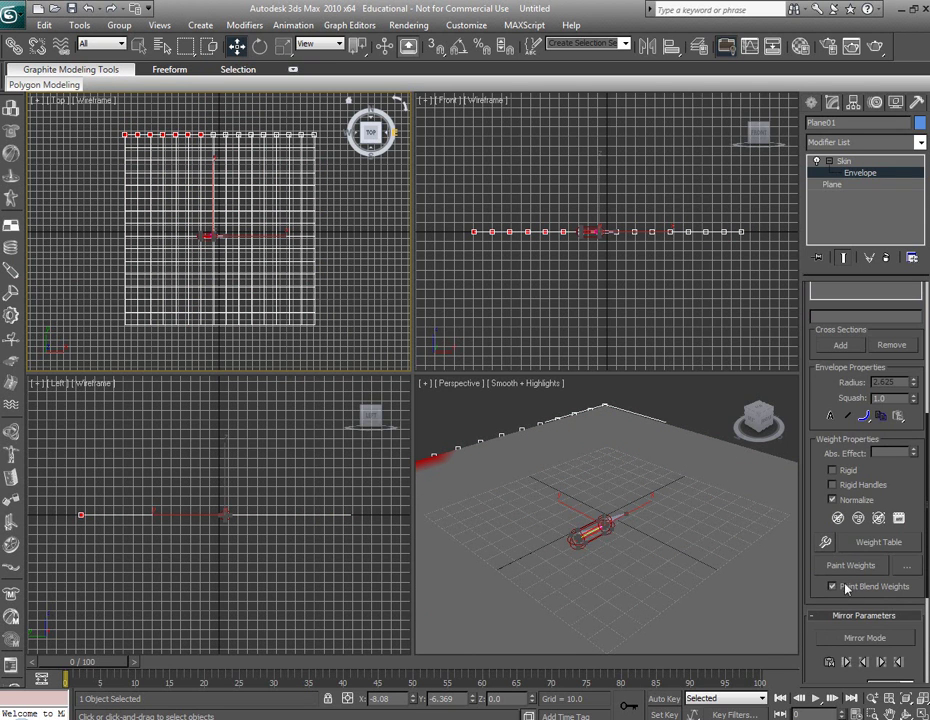
{"action": "left_click", "coordinate": [827, 543]}
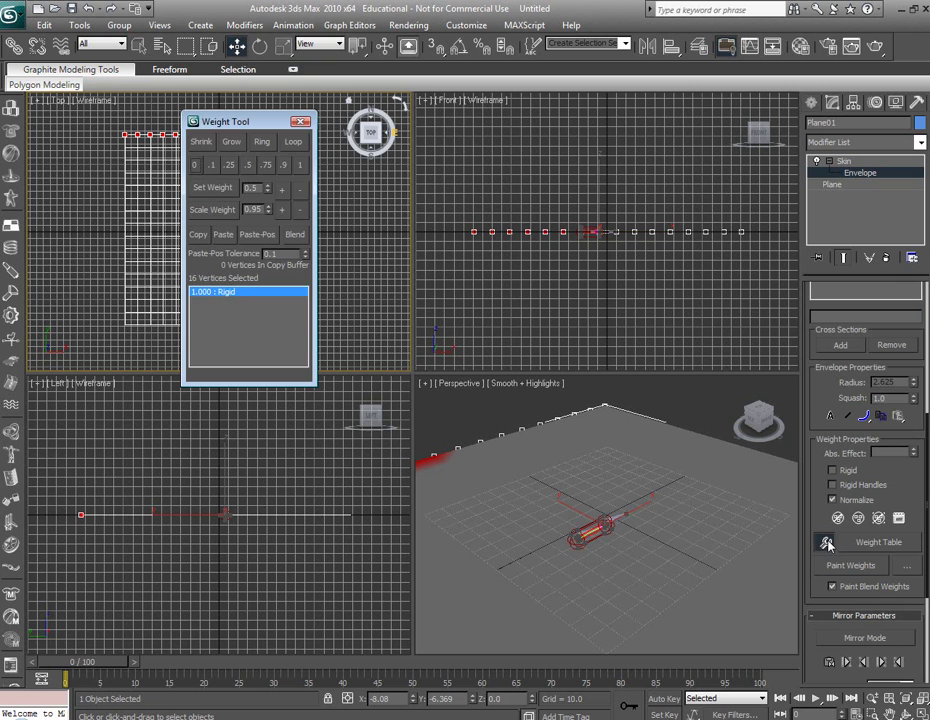
{"action": "left_click", "coordinate": [301, 166]}
{"action": "left_click", "coordinate": [299, 121]}
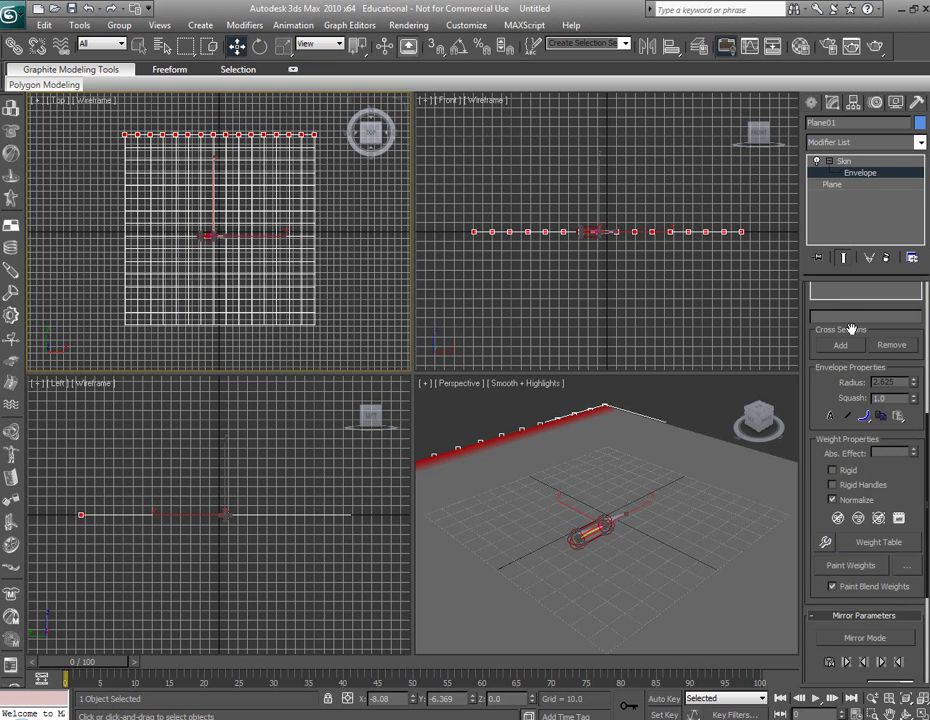
Step: Check the weights by switching between the Cloth and Rigid bones, ending on Cloth
{"action": "left_click_drag", "start_coordinate": [822, 303], "coordinate": [820, 486]}
{"action": "left_click", "coordinate": [828, 360]}
{"action": "left_click", "coordinate": [828, 369]}
{"action": "left_click", "coordinate": [822, 358]}
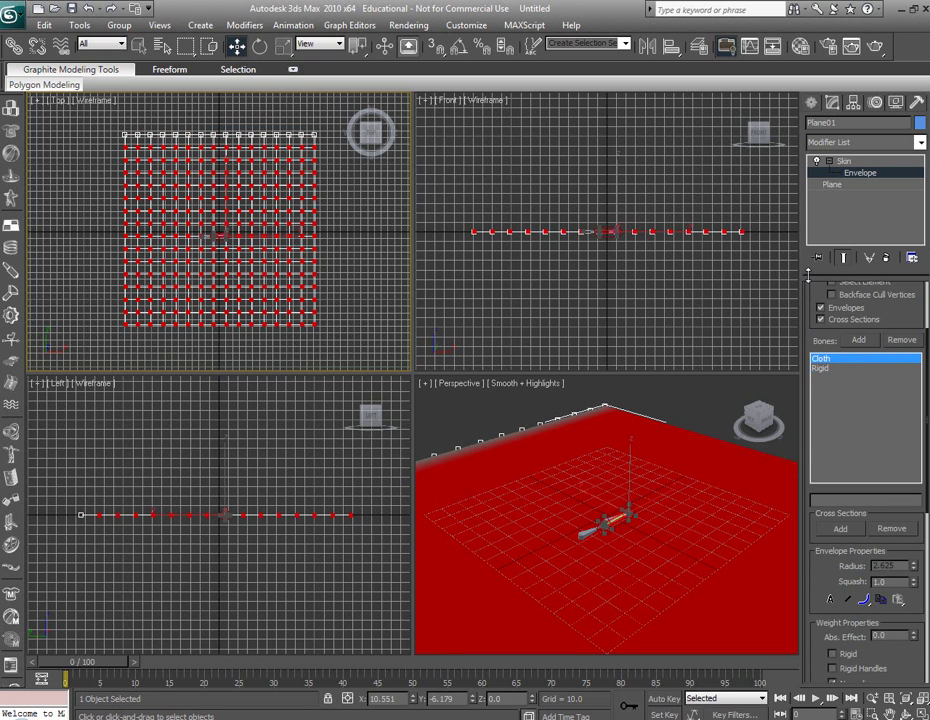
{"action": "left_click", "coordinate": [800, 47]}
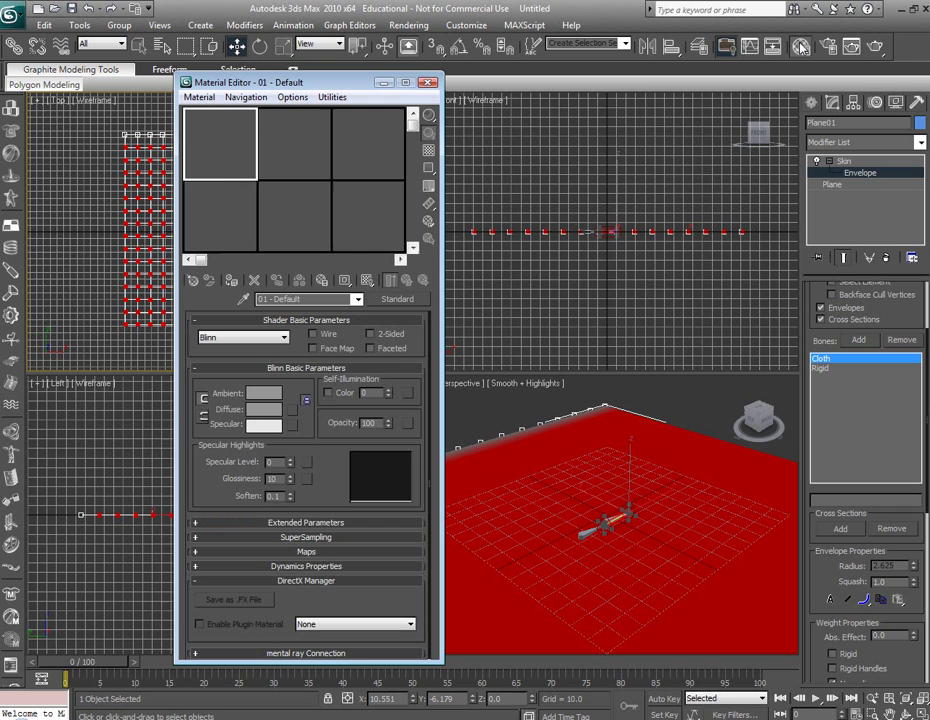
{"action": "left_click_drag", "start_coordinate": [296, 84], "coordinate": [302, 84]}
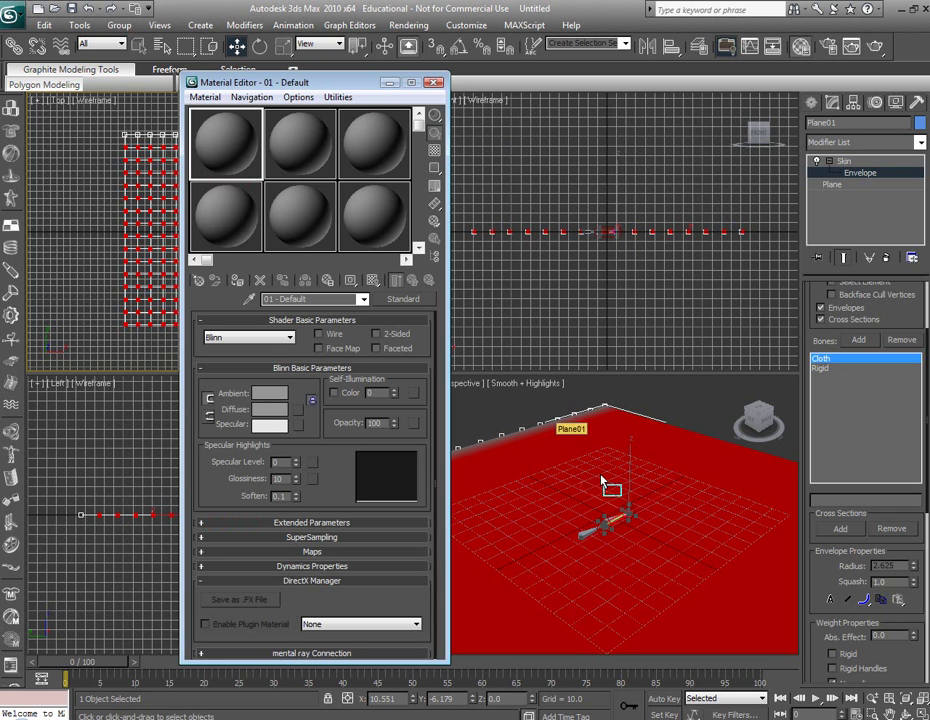
{"action": "left_click", "coordinate": [433, 83]}
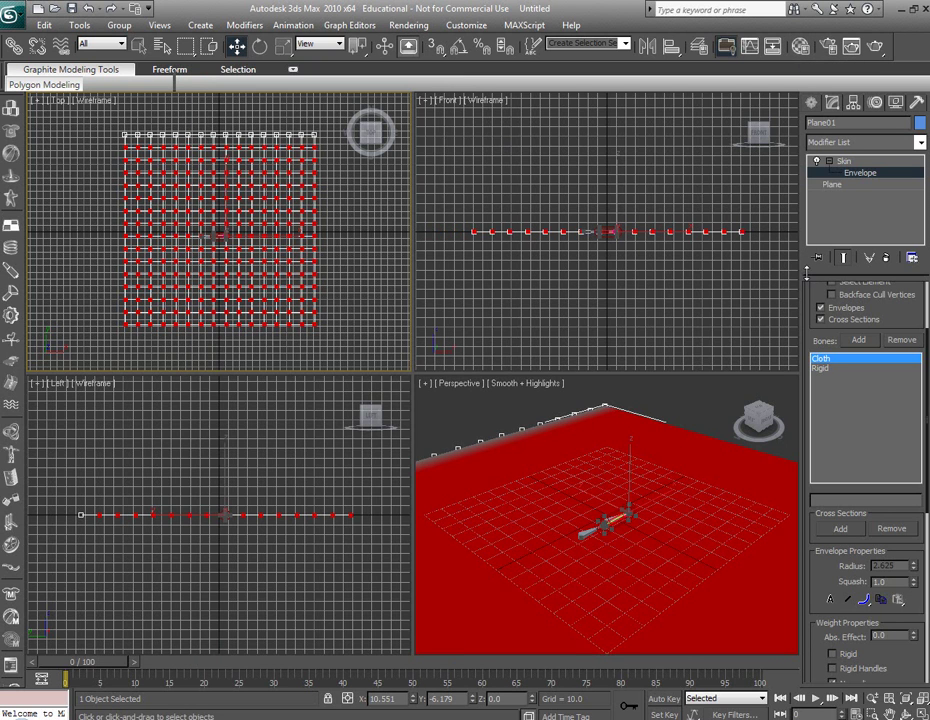
Step: Open the Plug-in Manager from Customize and choose Load New Plug-in
{"action": "left_click_drag", "start_coordinate": [813, 284], "coordinate": [816, 540]}
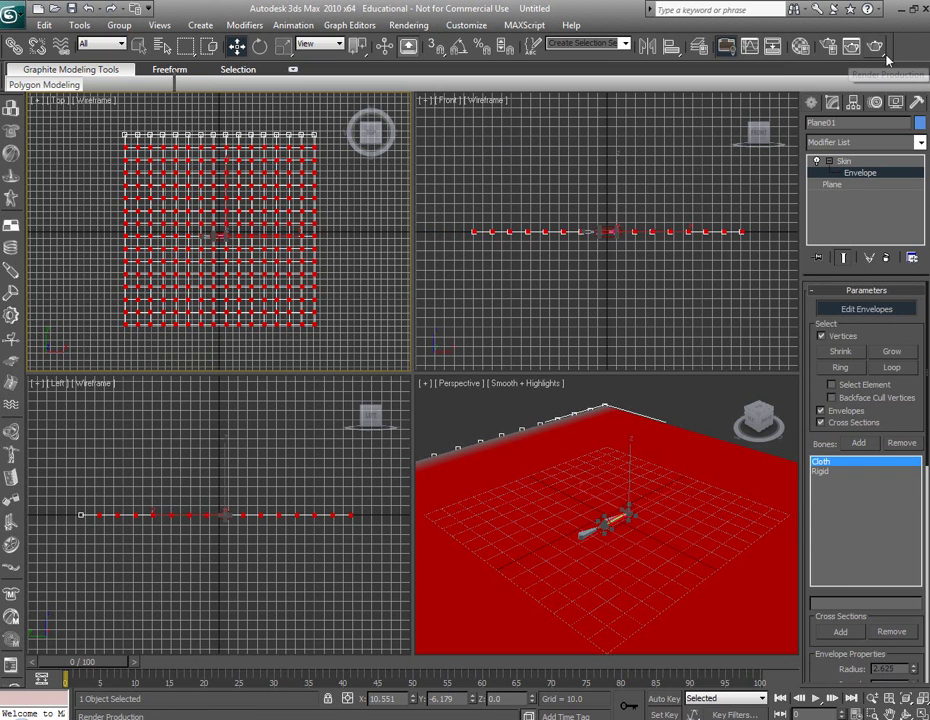
{"action": "left_click", "coordinate": [466, 25]}
{"action": "left_click", "coordinate": [549, 238]}
{"action": "left_click_drag", "start_coordinate": [514, 247], "coordinate": [444, 207]}
{"action": "right_click", "coordinate": [435, 360]}
{"action": "right_click", "coordinate": [416, 281]}
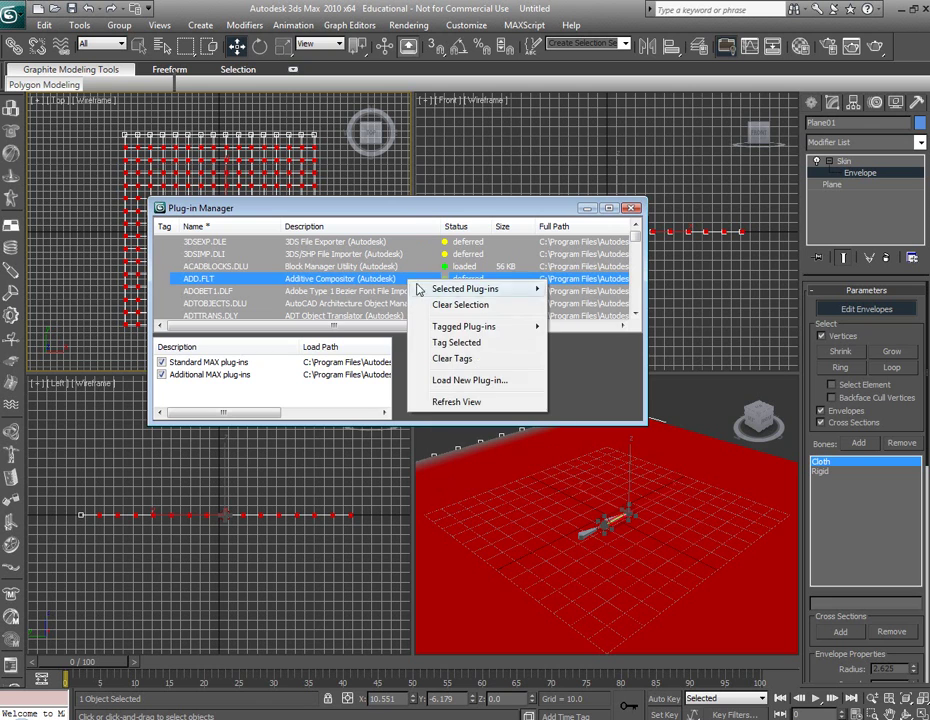
{"action": "left_click", "coordinate": [492, 382]}
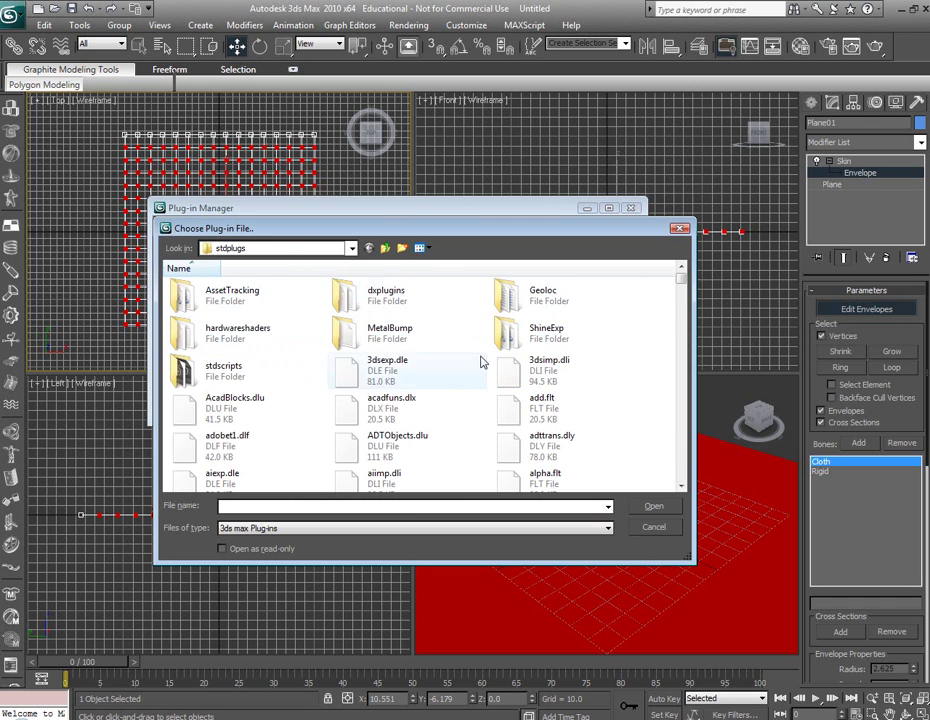
Step: Browse to C:\UDK\UDK-2009-11\Binaries\ActorX\Max2010_x64 and load ActorX.dlu
{"action": "left_click", "coordinate": [385, 250]}
{"action": "left_click", "coordinate": [385, 250]}
{"action": "left_click", "coordinate": [385, 251]}
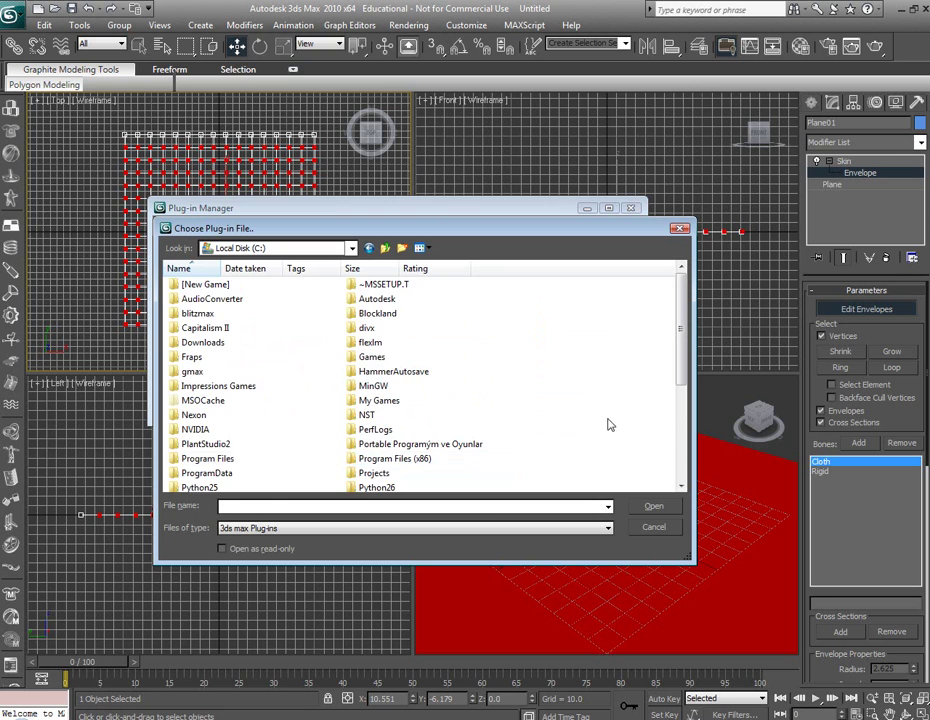
{"action": "scroll", "coordinate": [590, 432], "scroll_direction": "down", "scroll_amount": 3}
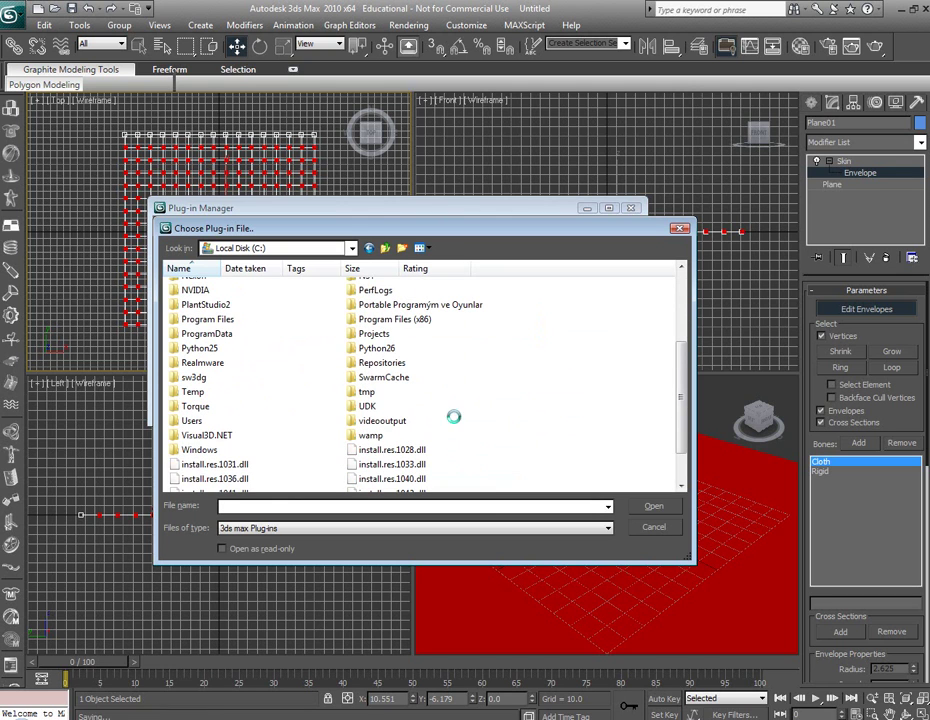
{"action": "double_click", "coordinate": [365, 405]}
{"action": "double_click", "coordinate": [519, 307]}
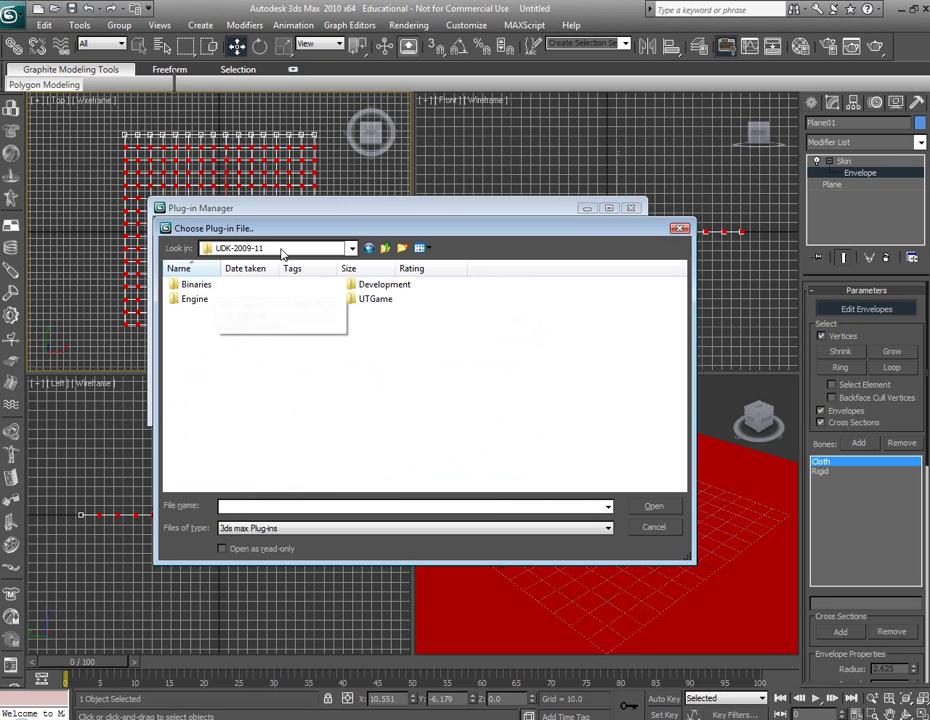
{"action": "double_click", "coordinate": [224, 287]}
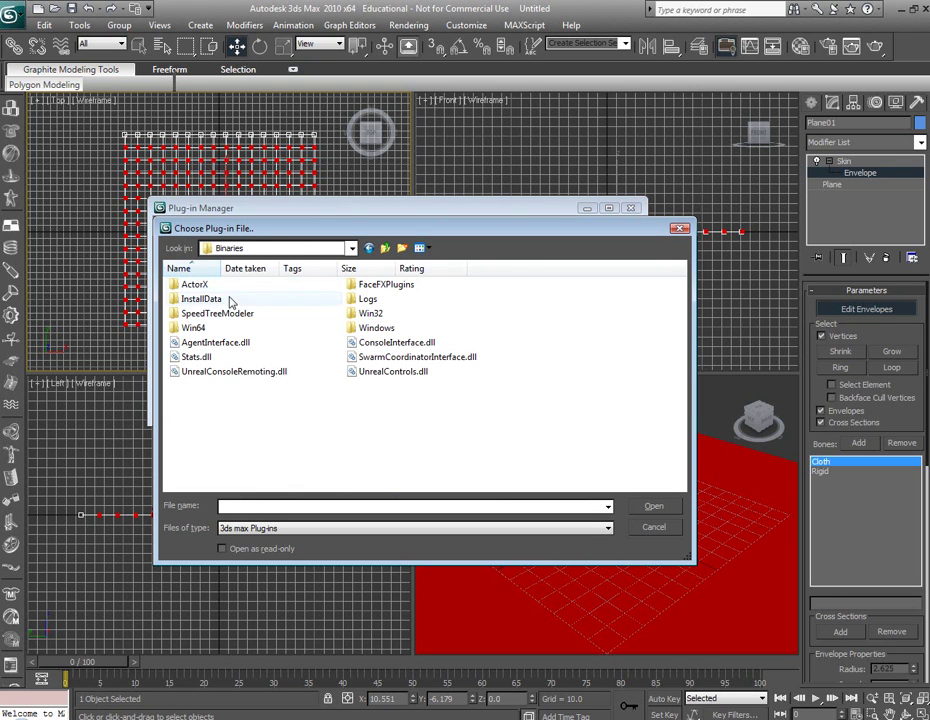
{"action": "double_click", "coordinate": [196, 285]}
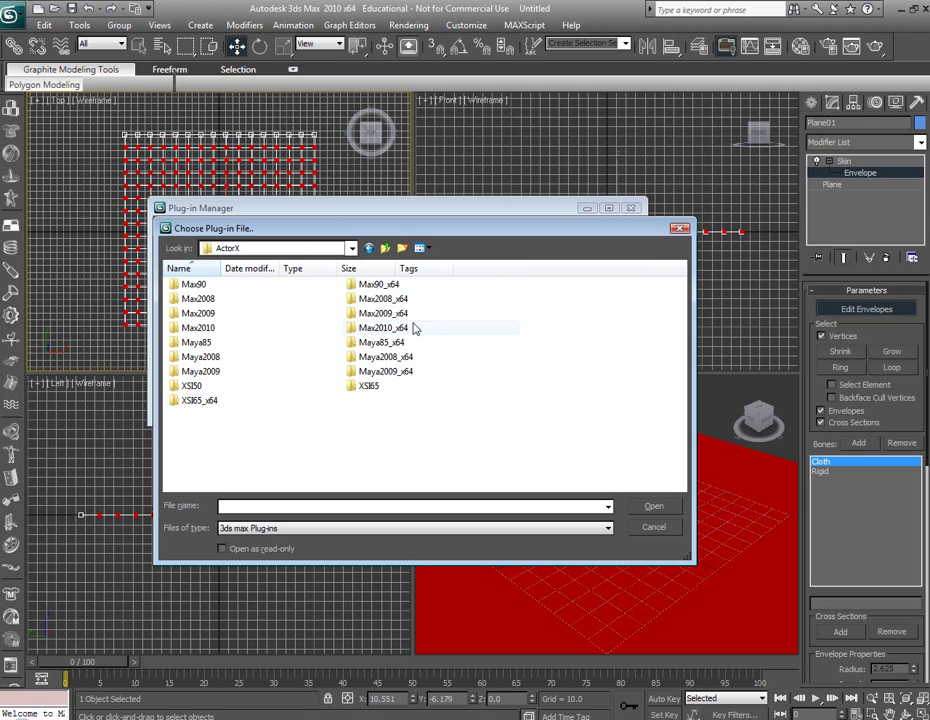
{"action": "double_click", "coordinate": [411, 334]}
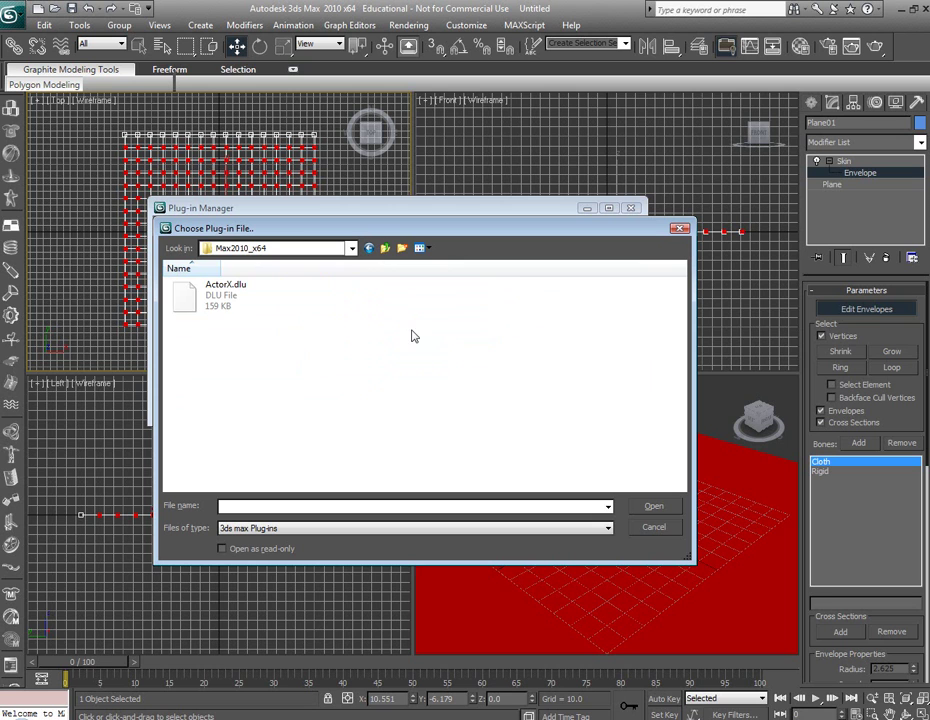
{"action": "double_click", "coordinate": [238, 304]}
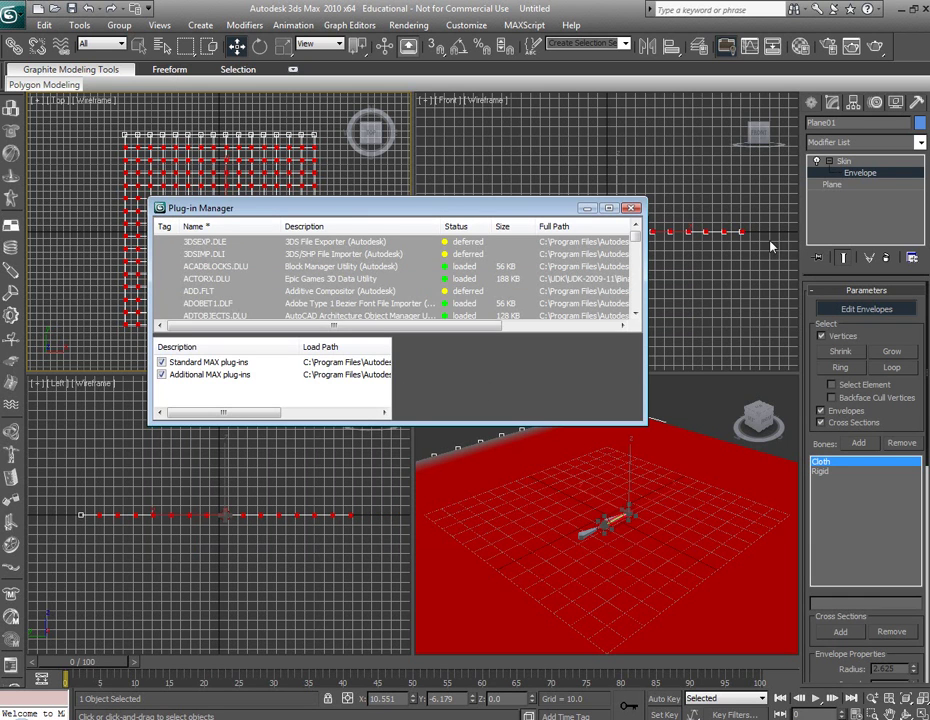
Step: Close the Plug-in Manager and launch the ActorX utility from Utilities > More
{"action": "left_click", "coordinate": [631, 208]}
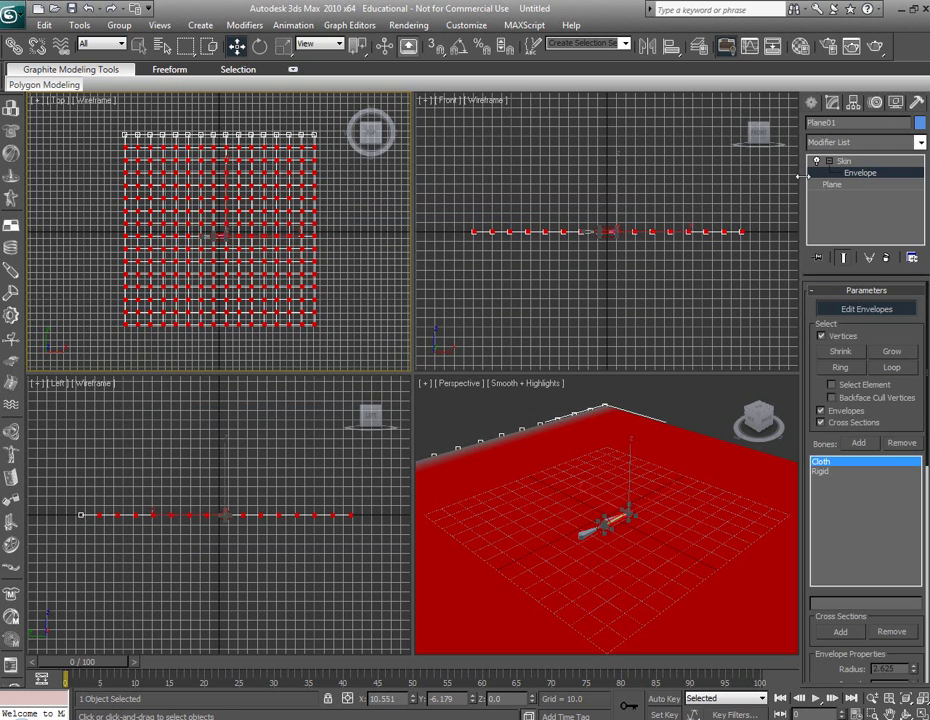
{"action": "left_click", "coordinate": [917, 103]}
{"action": "left_click", "coordinate": [832, 161]}
{"action": "double_click", "coordinate": [383, 226]}
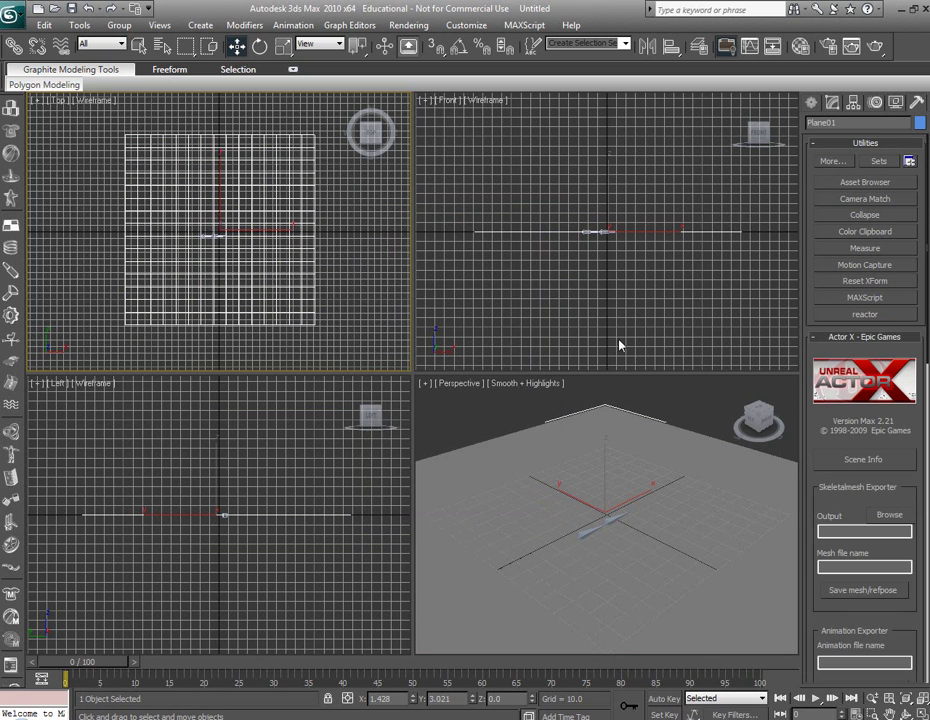
{"action": "scroll", "coordinate": [821, 420], "scroll_direction": "down", "scroll_amount": 3}
Step: Set the ActorX output folder to the Desktop
{"action": "left_click", "coordinate": [887, 429]}
{"action": "left_click", "coordinate": [198, 34]}
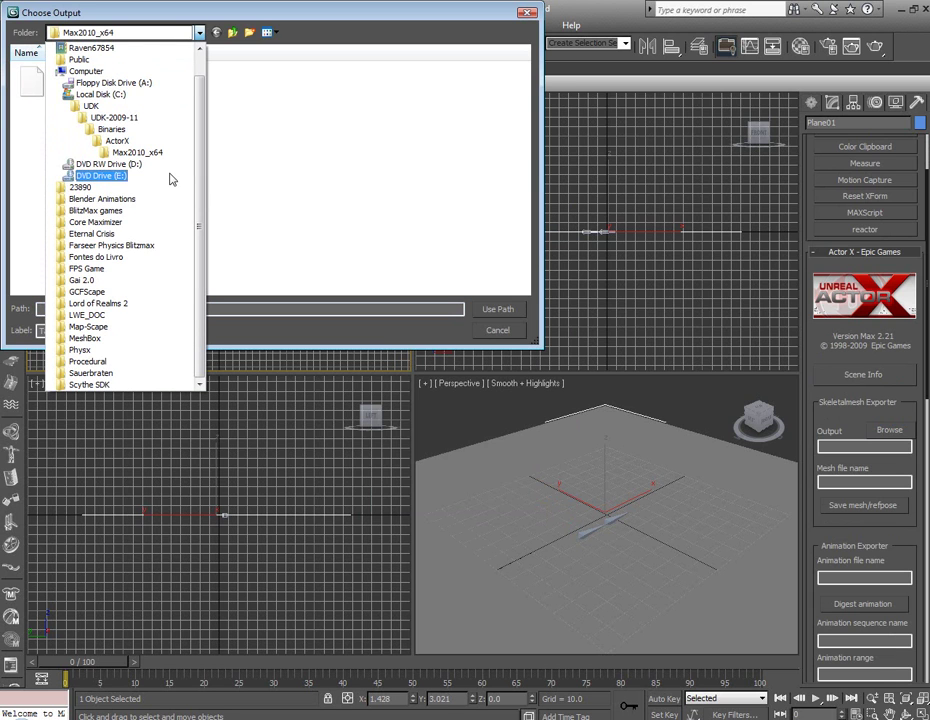
{"action": "left_click", "coordinate": [92, 48]}
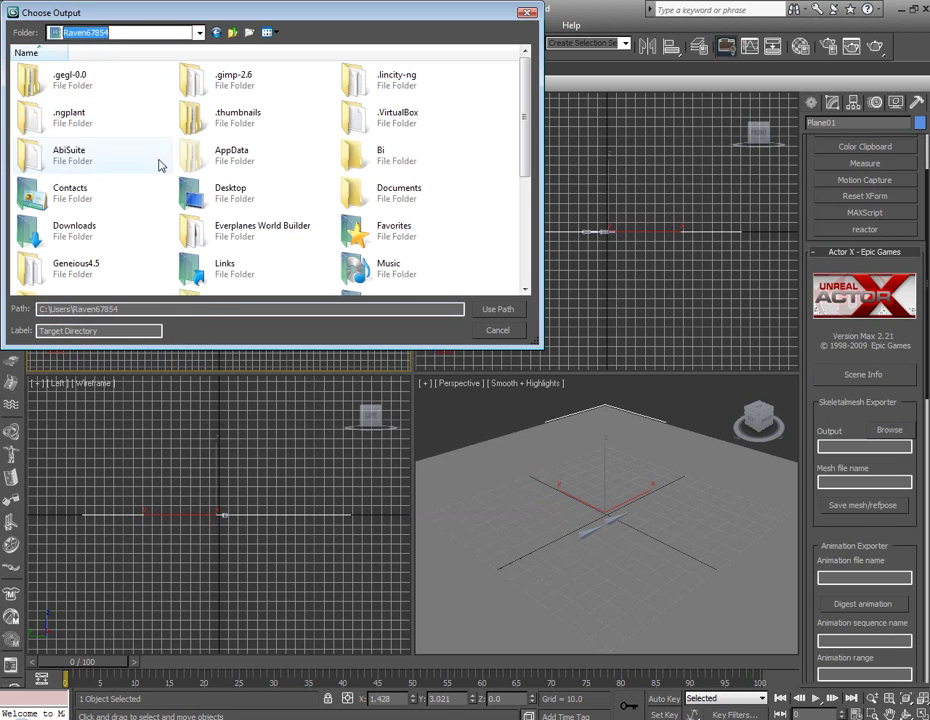
{"action": "double_click", "coordinate": [216, 212]}
{"action": "left_click", "coordinate": [498, 309]}
Step: Name the mesh Cloth, save it as Cloth.PSK and acknowledge the export notes
{"action": "left_click", "coordinate": [842, 482]}
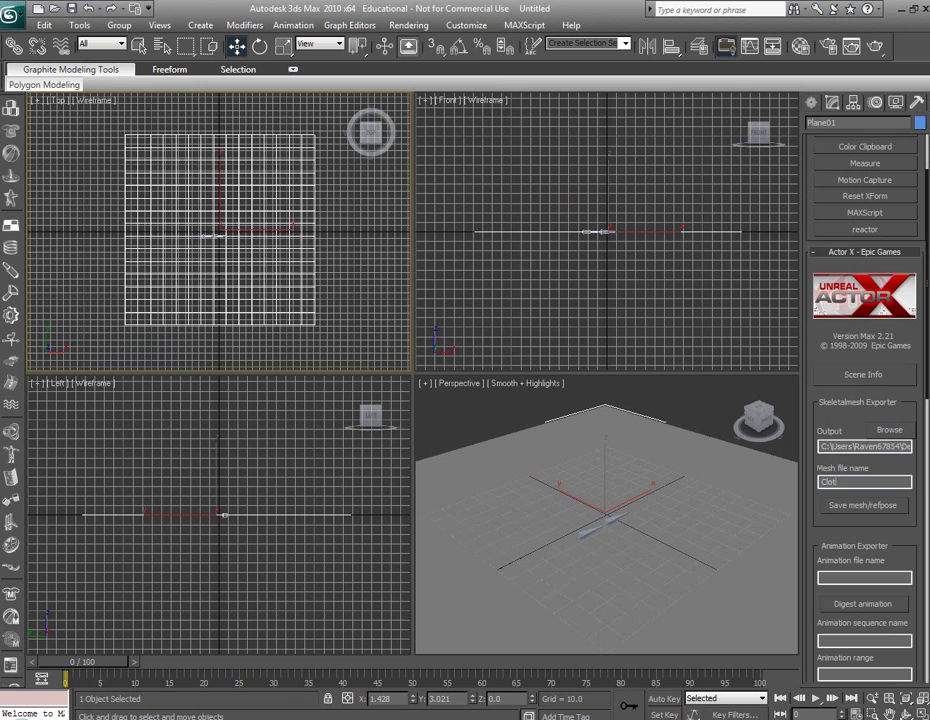
{"action": "left_click", "coordinate": [845, 507]}
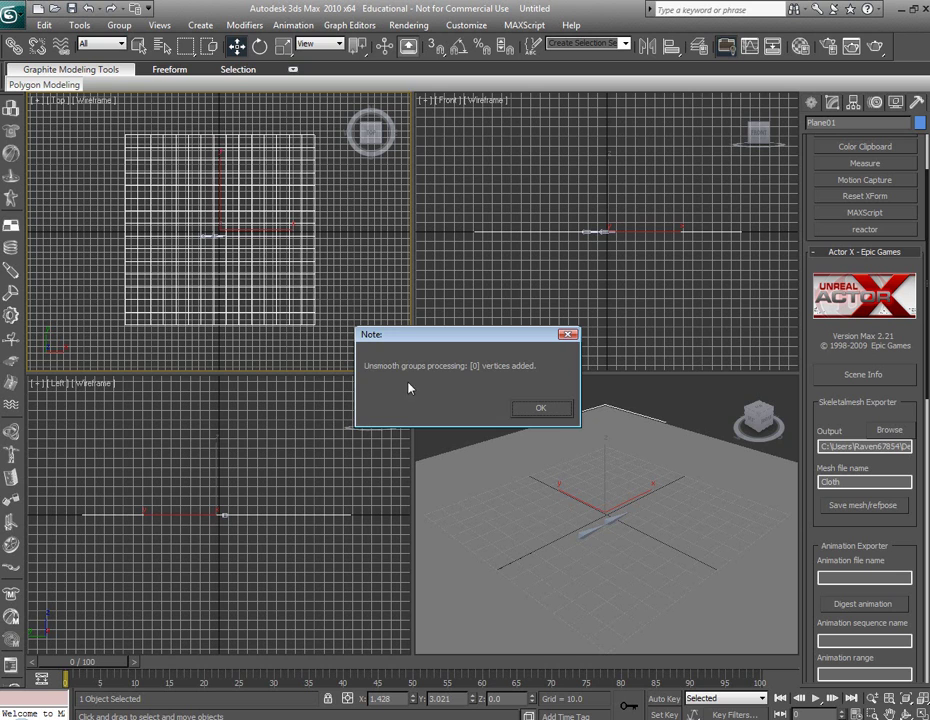
{"action": "left_click", "coordinate": [540, 409]}
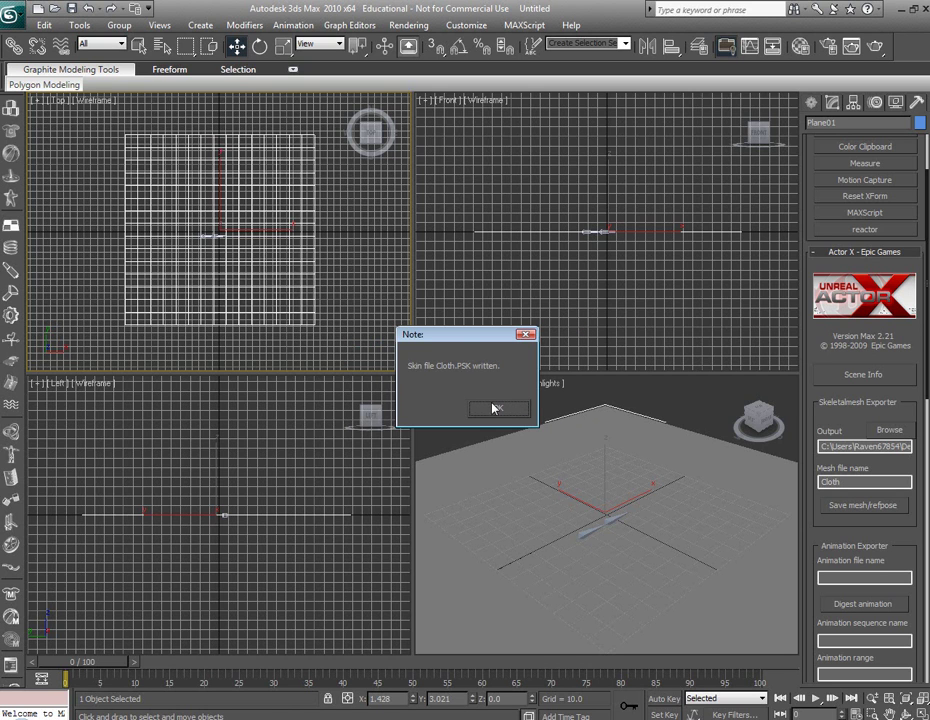
{"action": "left_click", "coordinate": [500, 410]}
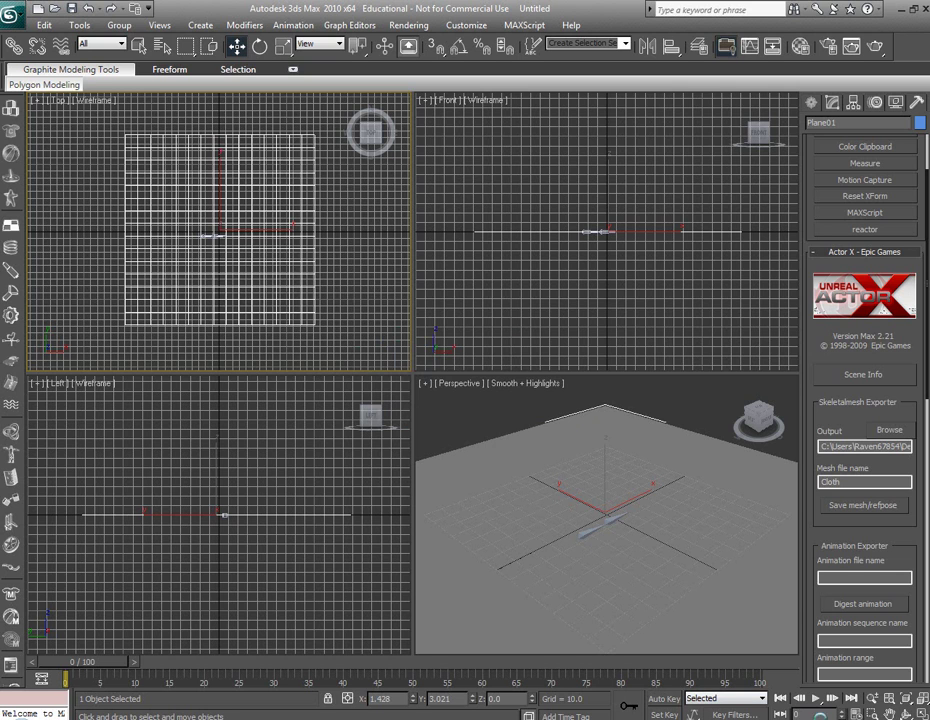
{"action": "left_click", "coordinate": [890, 719]}
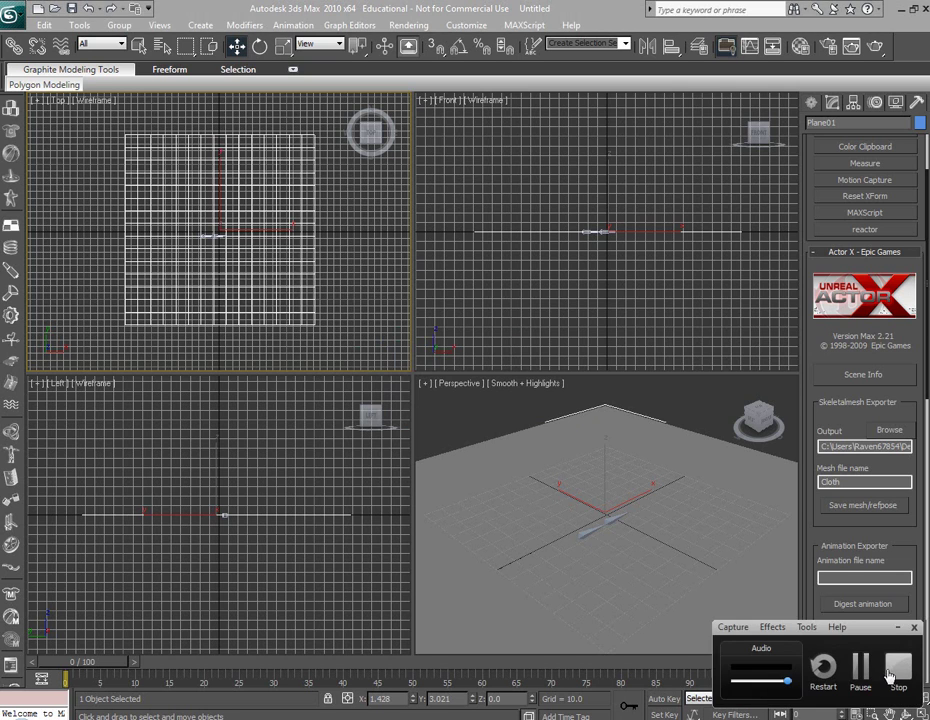